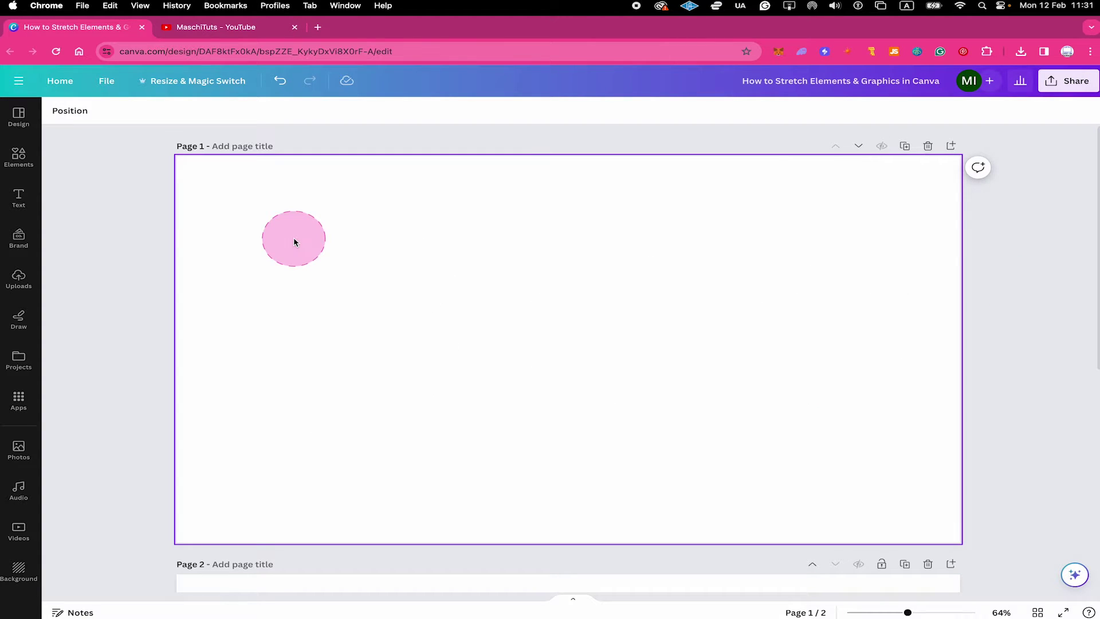
Add the orange sitting cat from the 'cat' Graphics search results to page 1
left_click(18, 154)
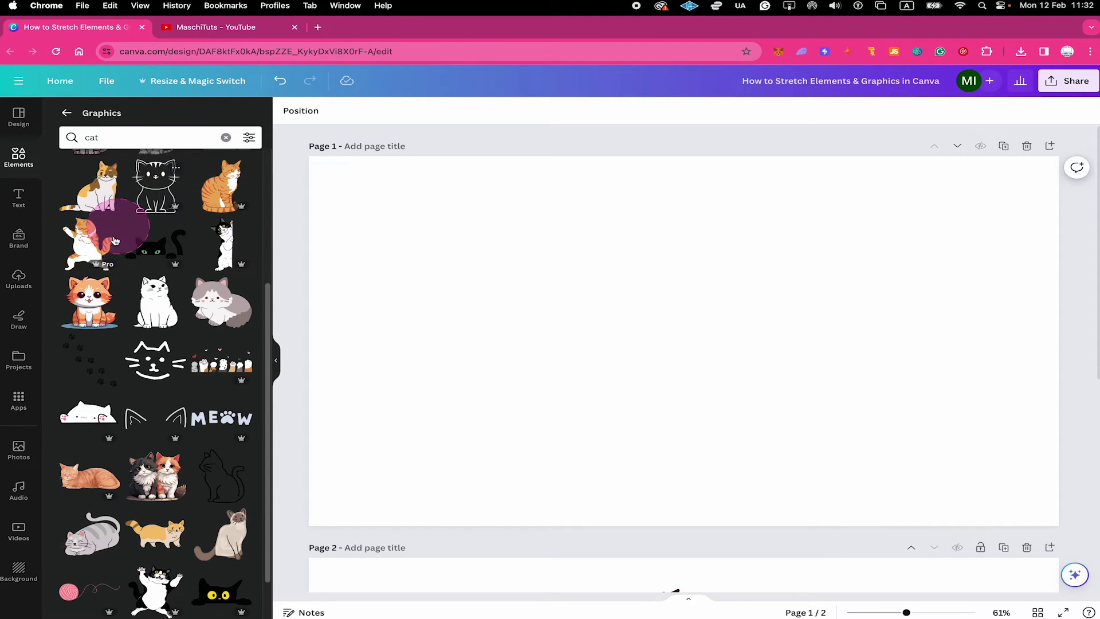
left_click(89, 299)
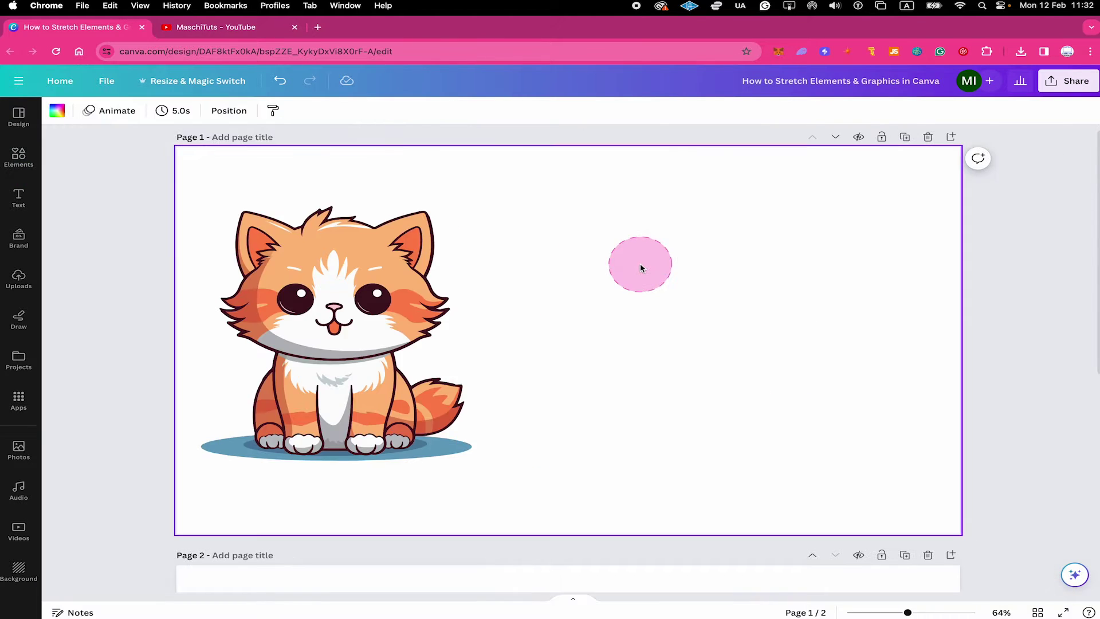
Scale the orange cat up proportionally by its corner and centre it on page 1
left_click(405, 279)
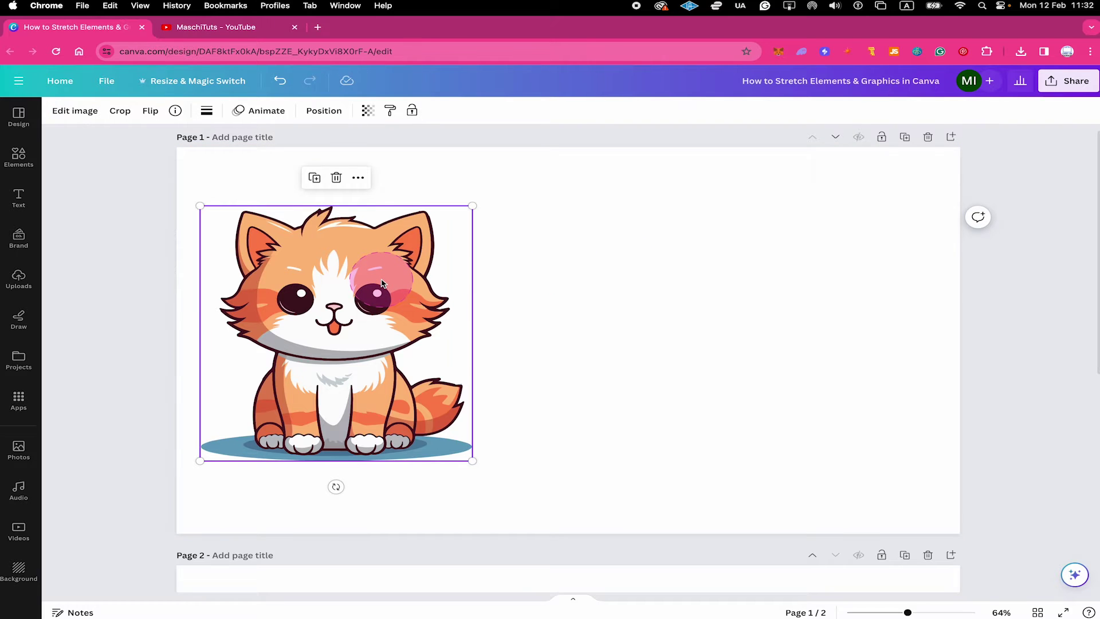
left_click(513, 213)
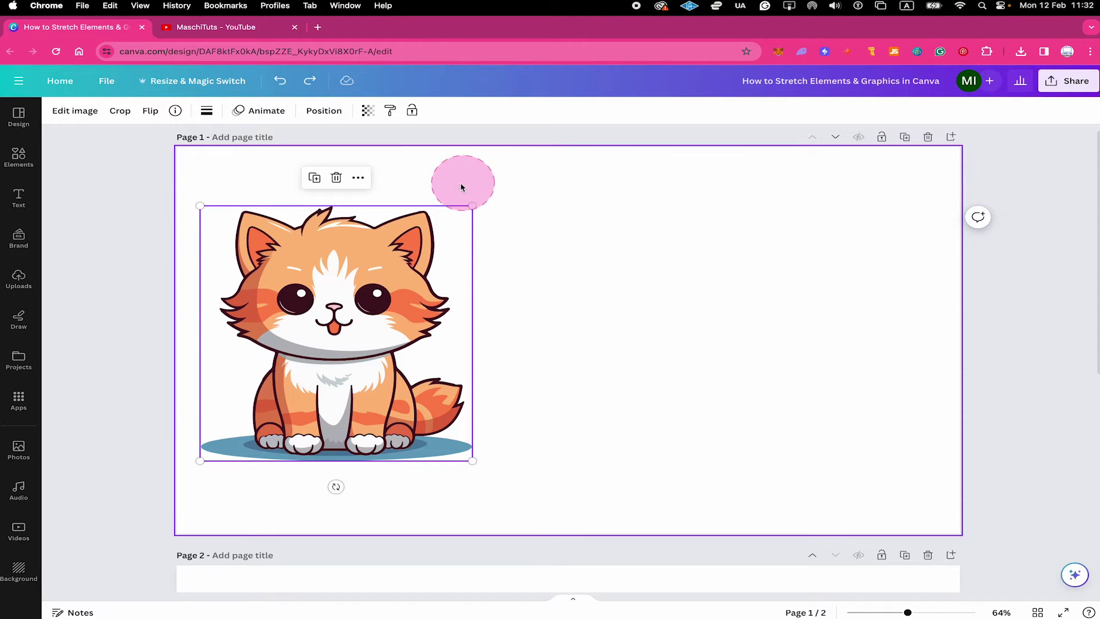
left_click(458, 247)
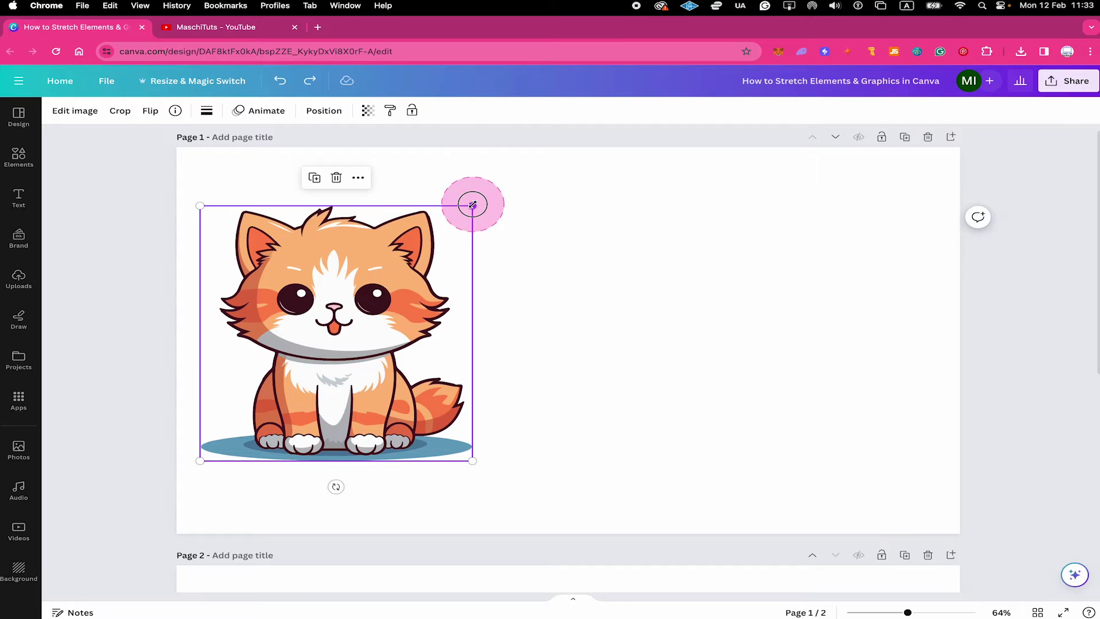
left_click_drag(472, 205, 591, 364)
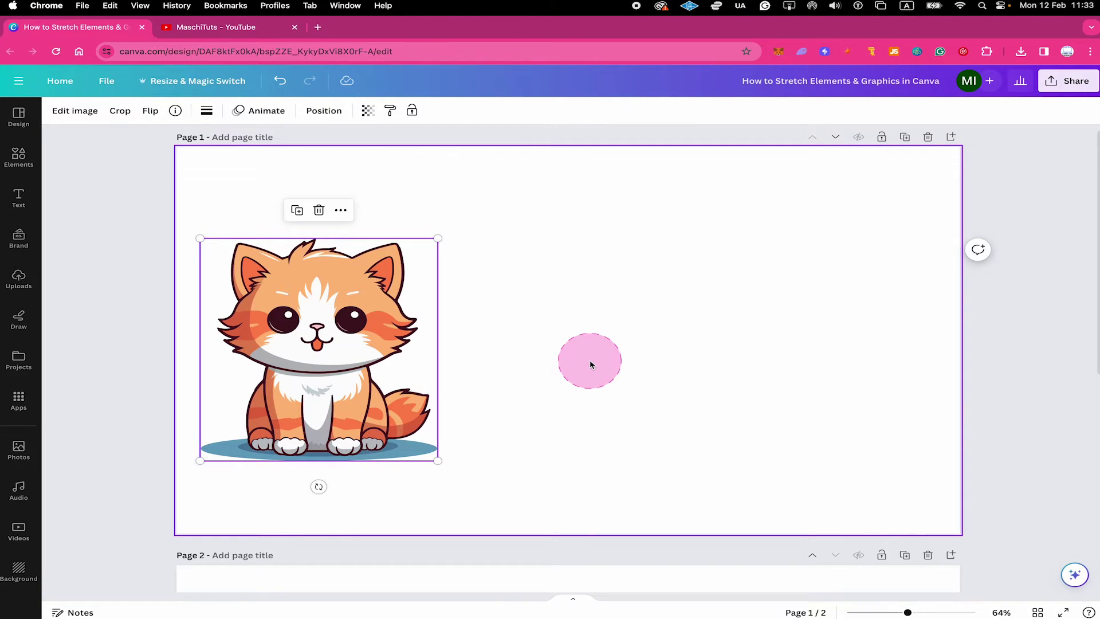
left_click(592, 364)
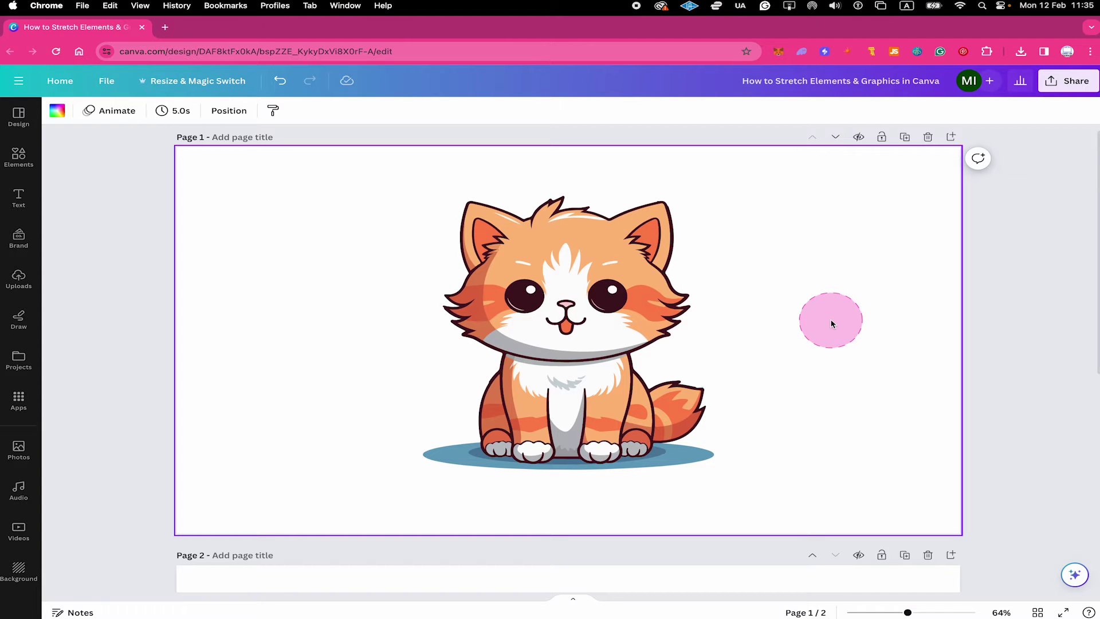
Download only Page 1 of the design as a PNG image from Share > Download
left_click(1069, 83)
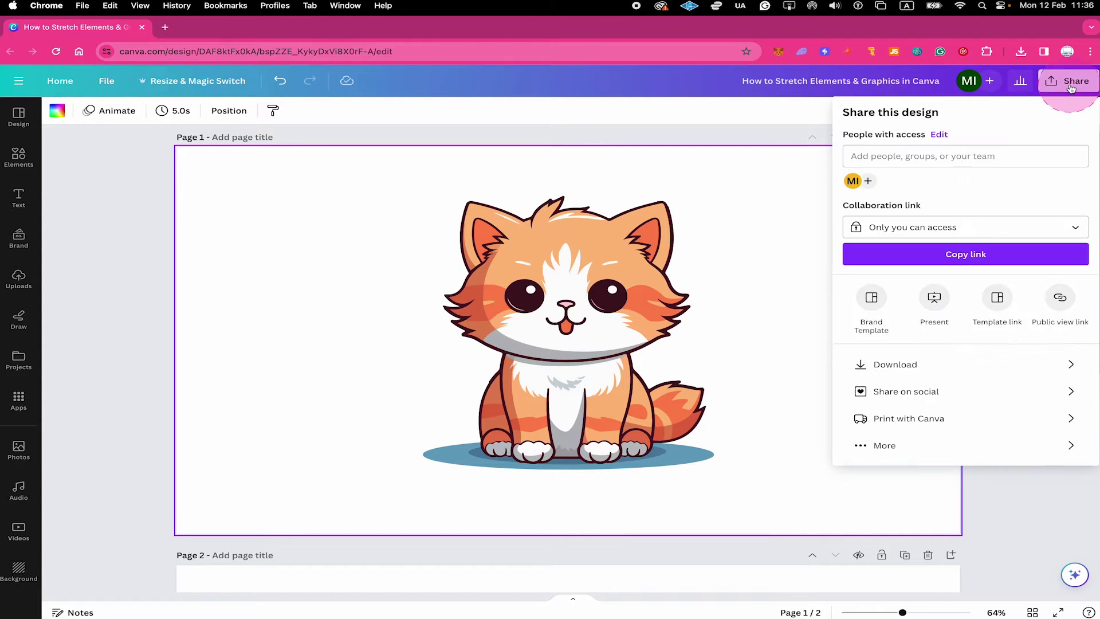
left_click(906, 364)
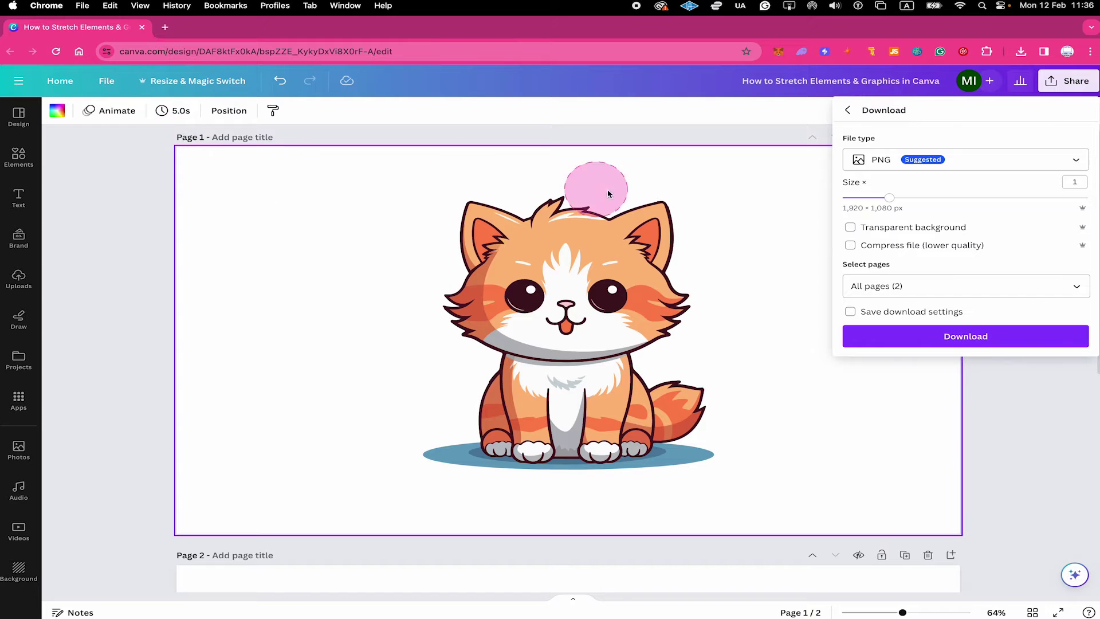
left_click(925, 289)
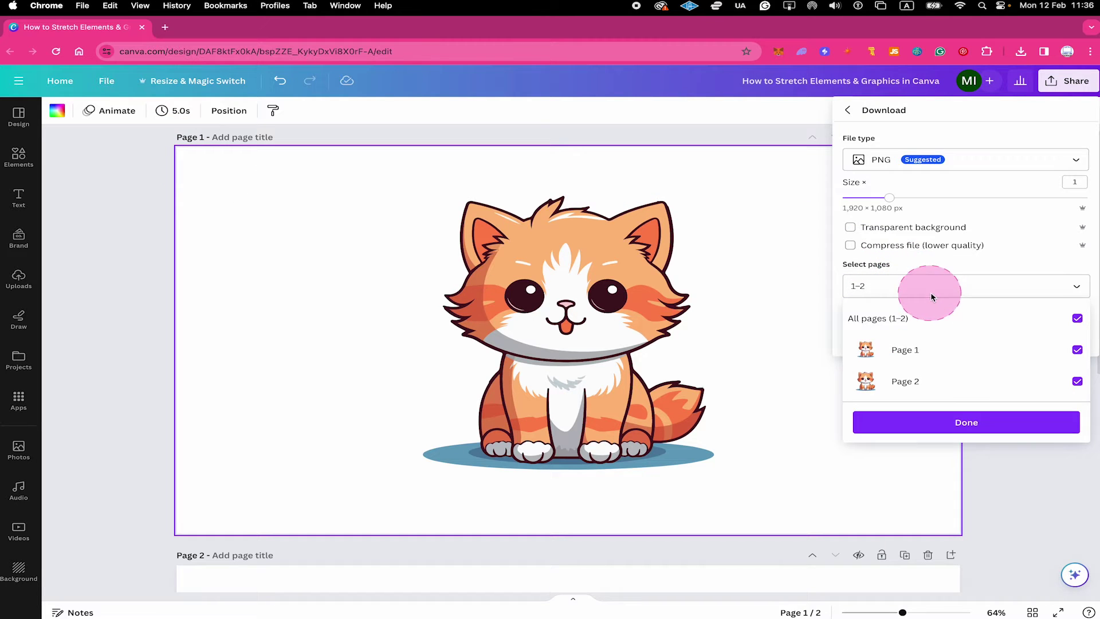
left_click(1077, 318)
left_click(1073, 351)
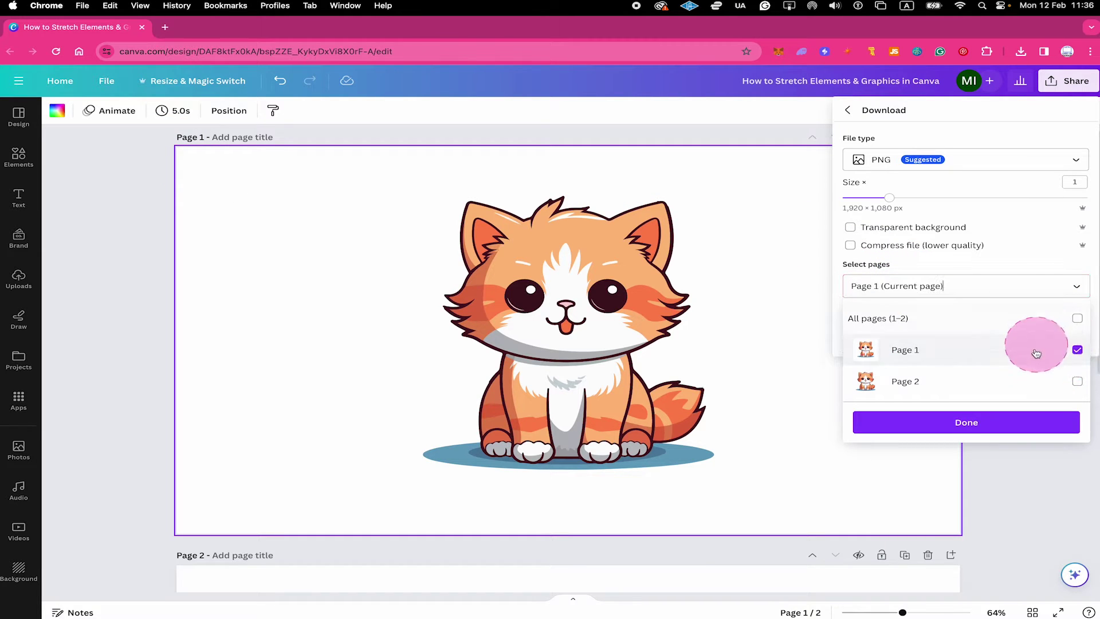
left_click(973, 422)
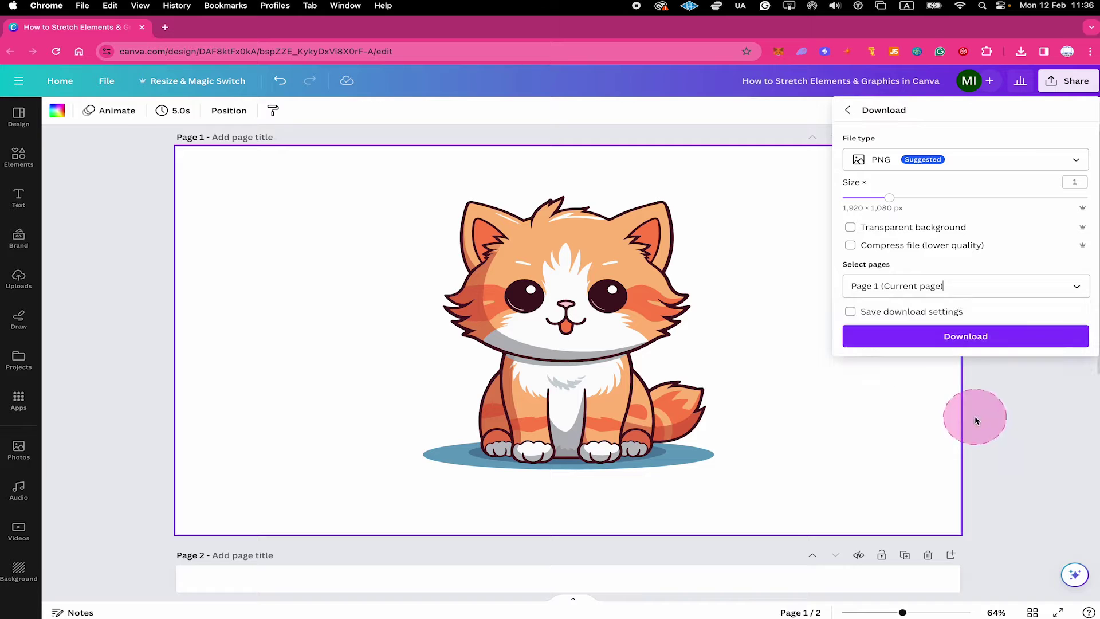
left_click(974, 341)
left_click(809, 227)
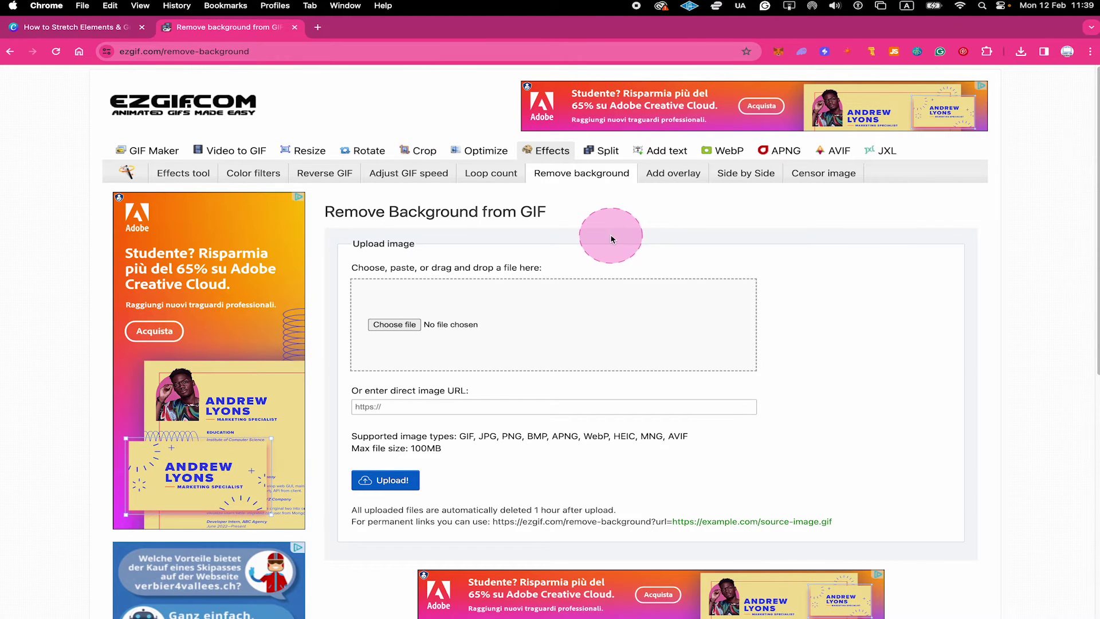
Pick 'How to Stretch Elements & Graphics in Canva.png' from Downloads as ezgif's upload file, previewing it first
left_click(387, 324)
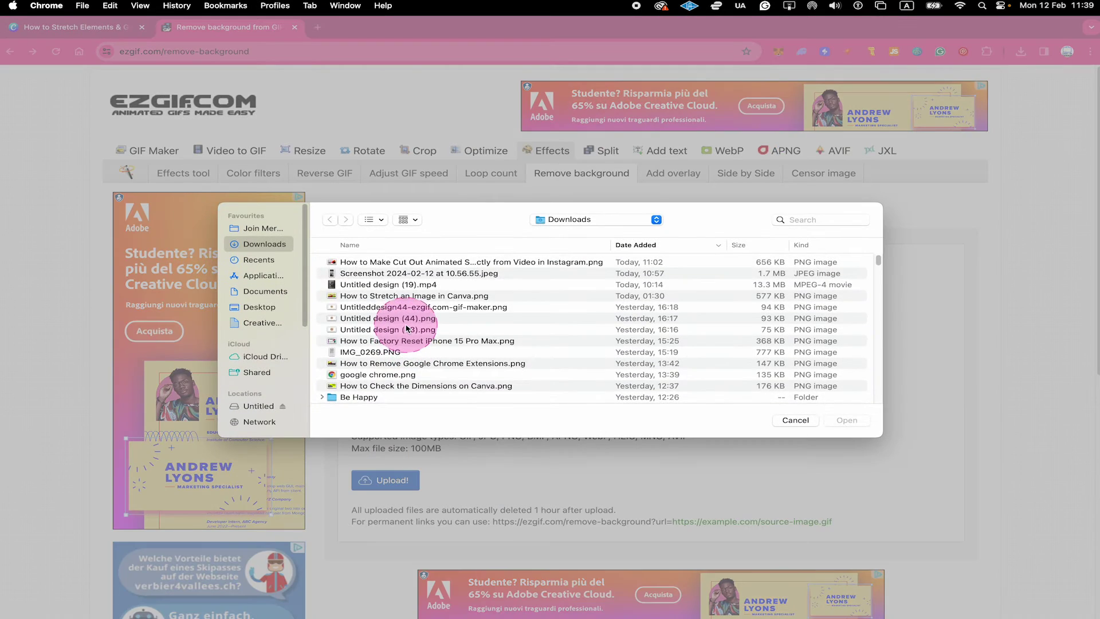
left_click(455, 262)
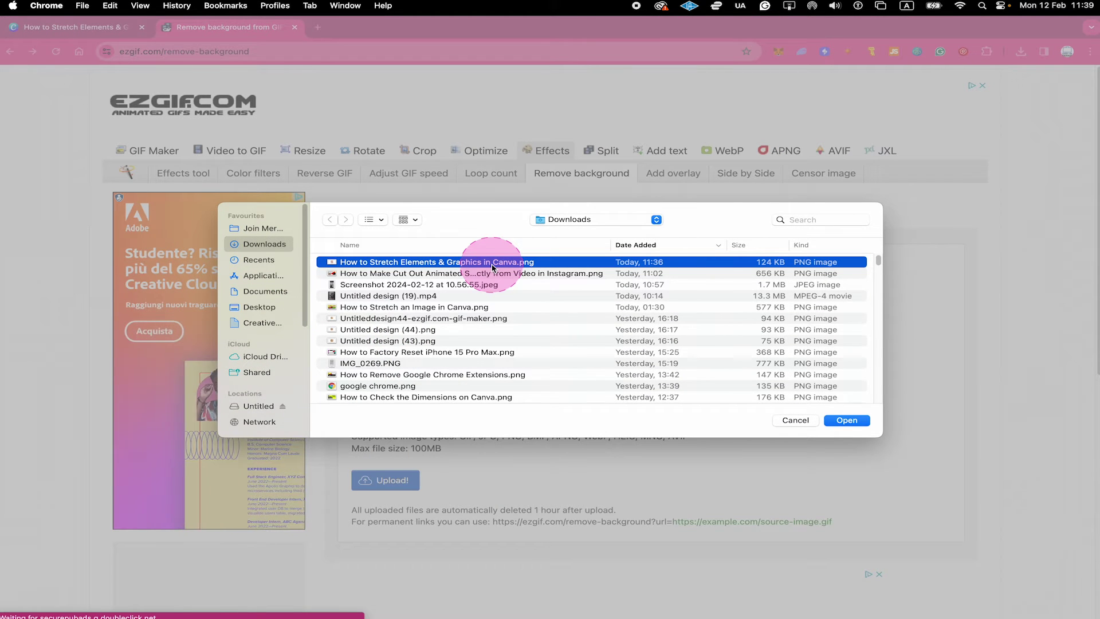
key("space")
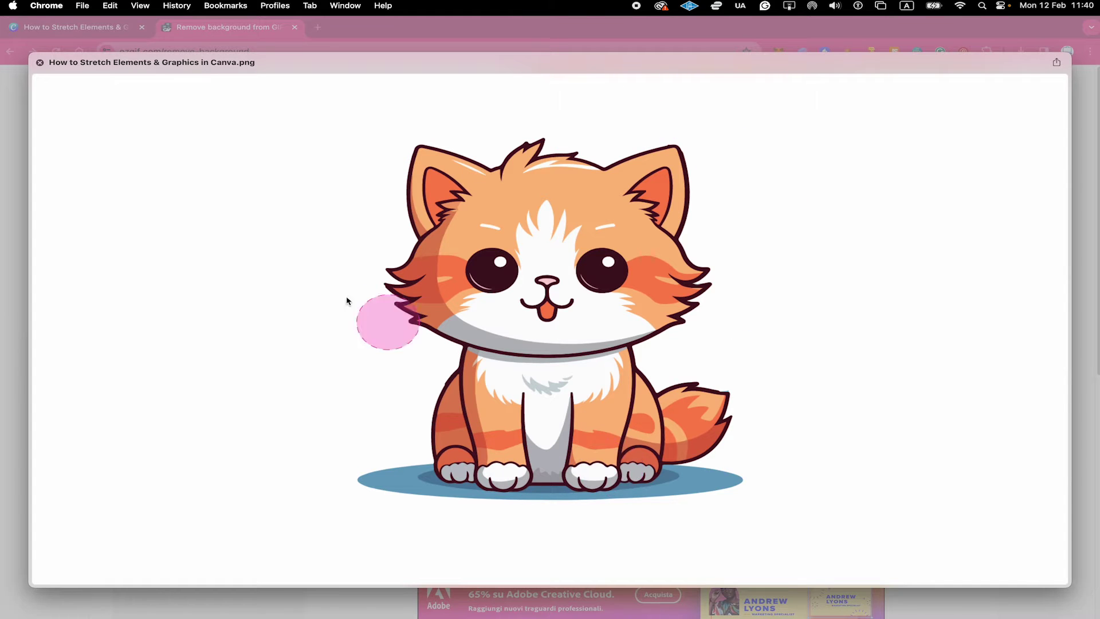
key("space")
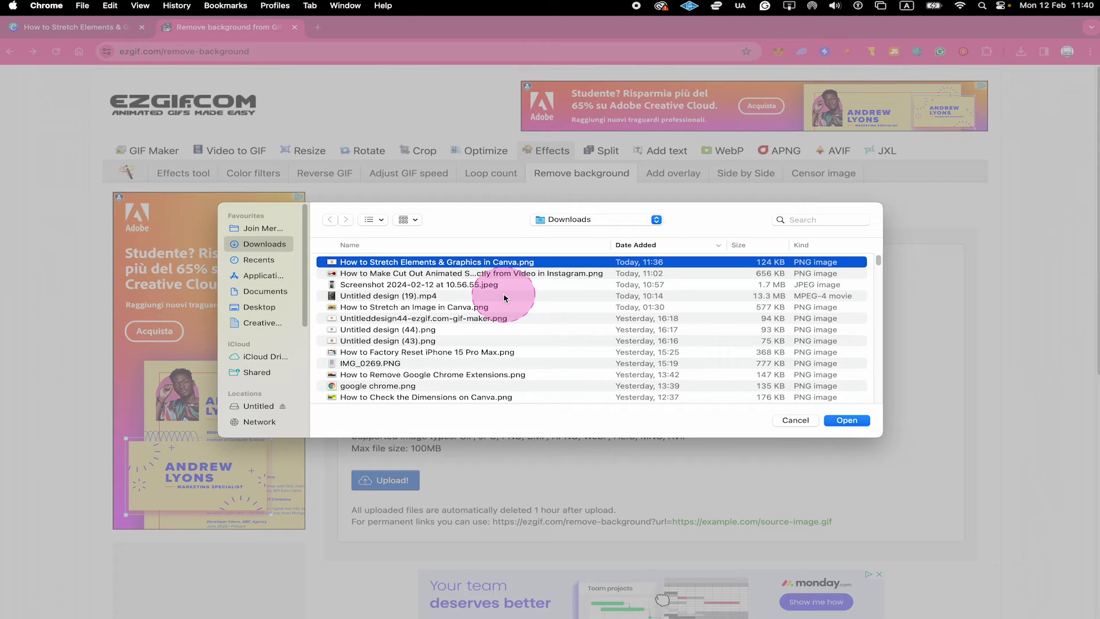
left_click(847, 421)
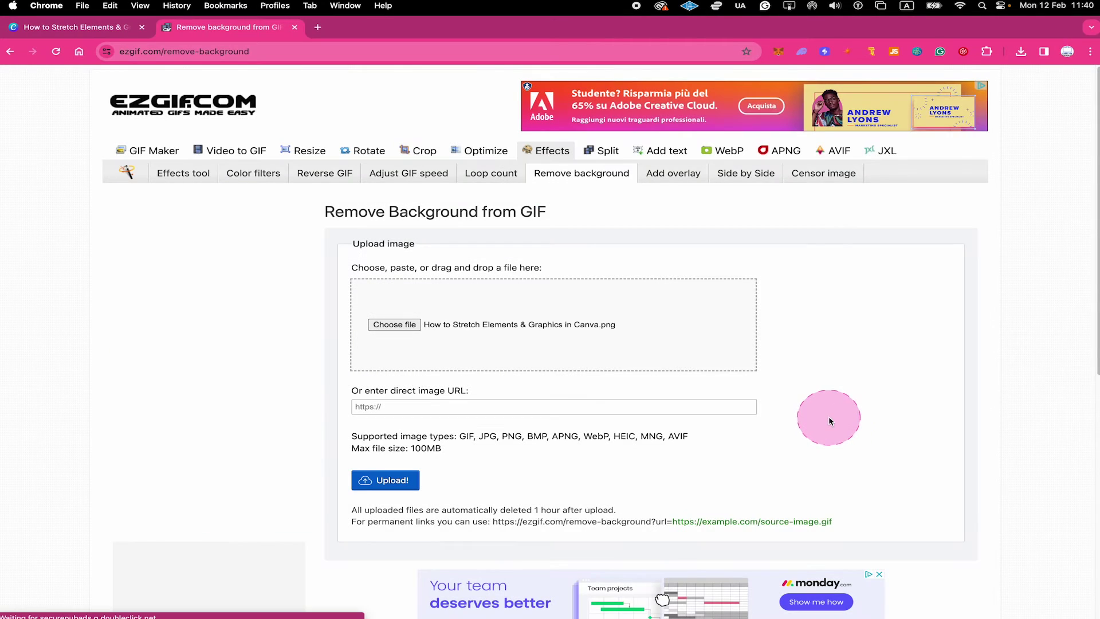
scroll(830, 422, "down", 1)
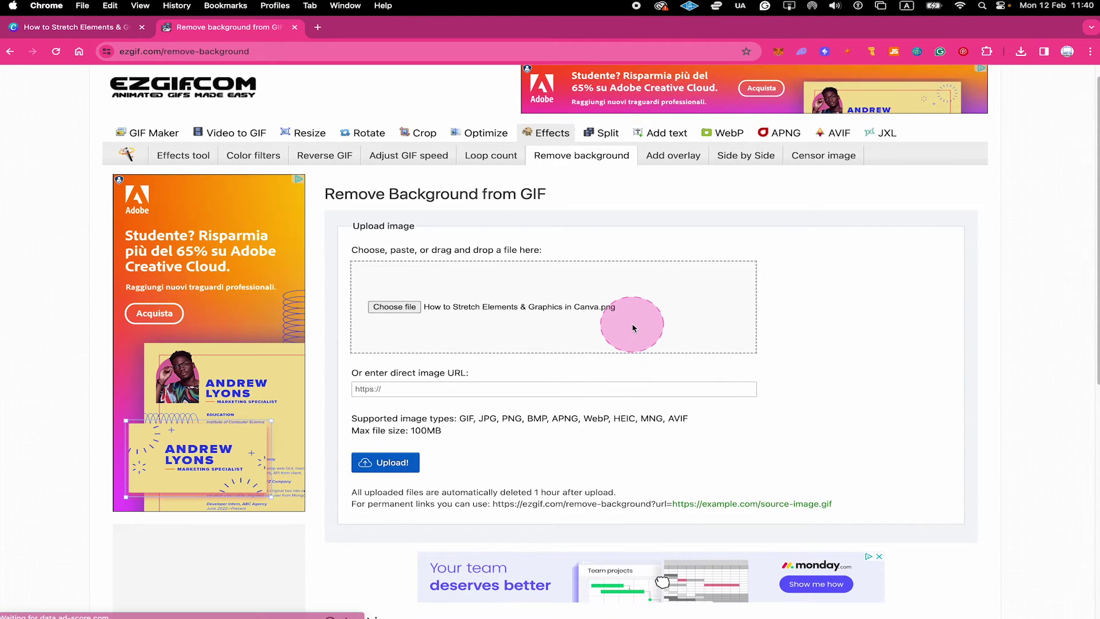
Upload the chosen cat PNG to ezgif
left_click(373, 461)
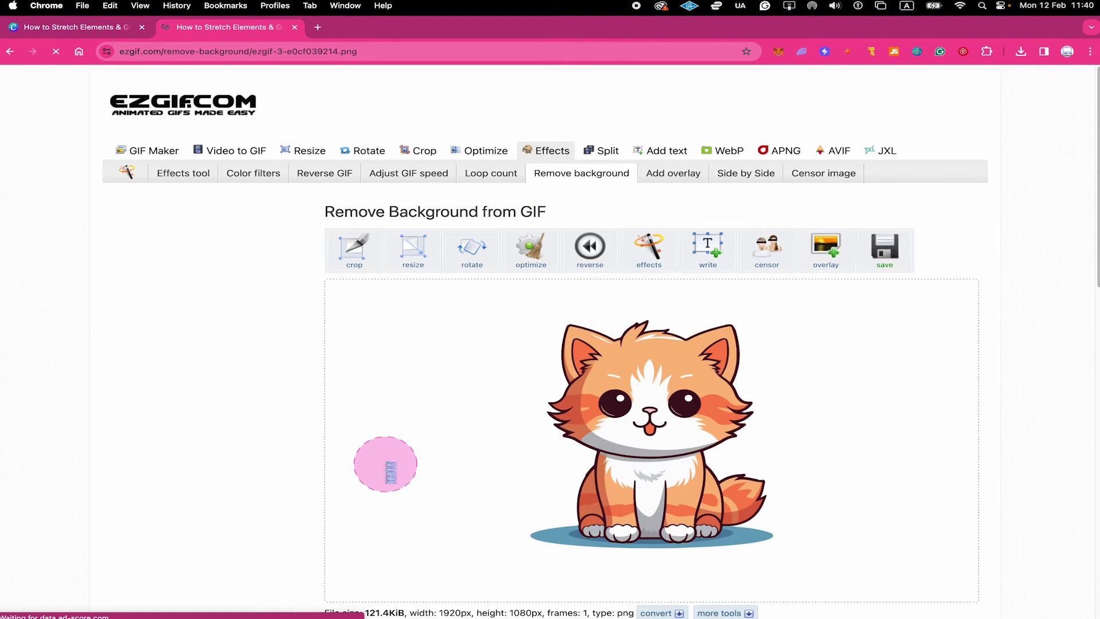
scroll(674, 259, "down", 1)
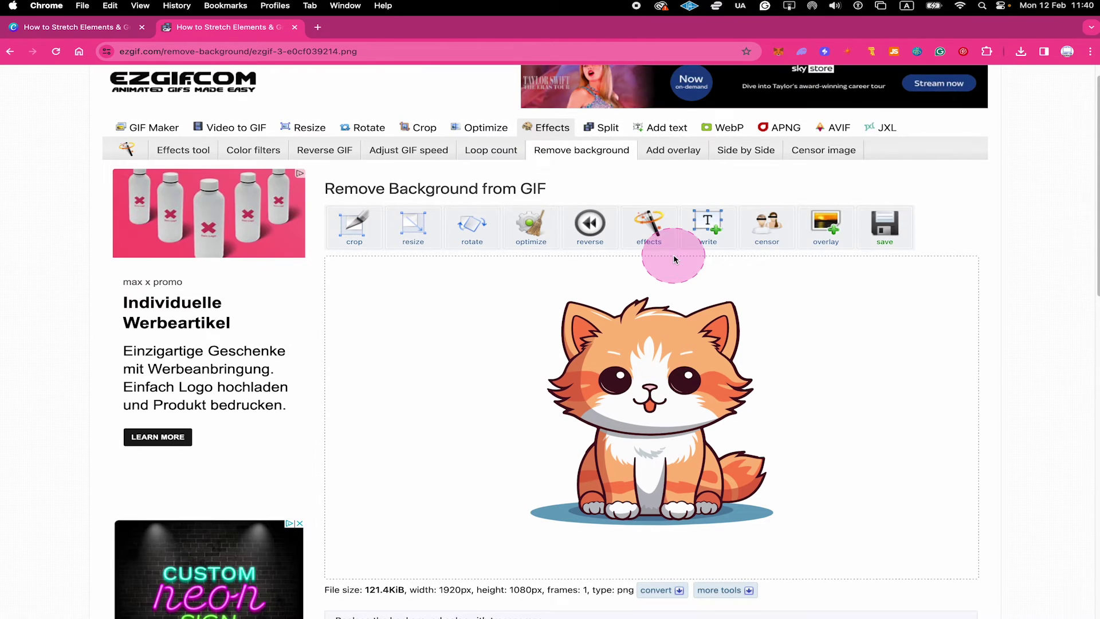
scroll(674, 258, "down", 5)
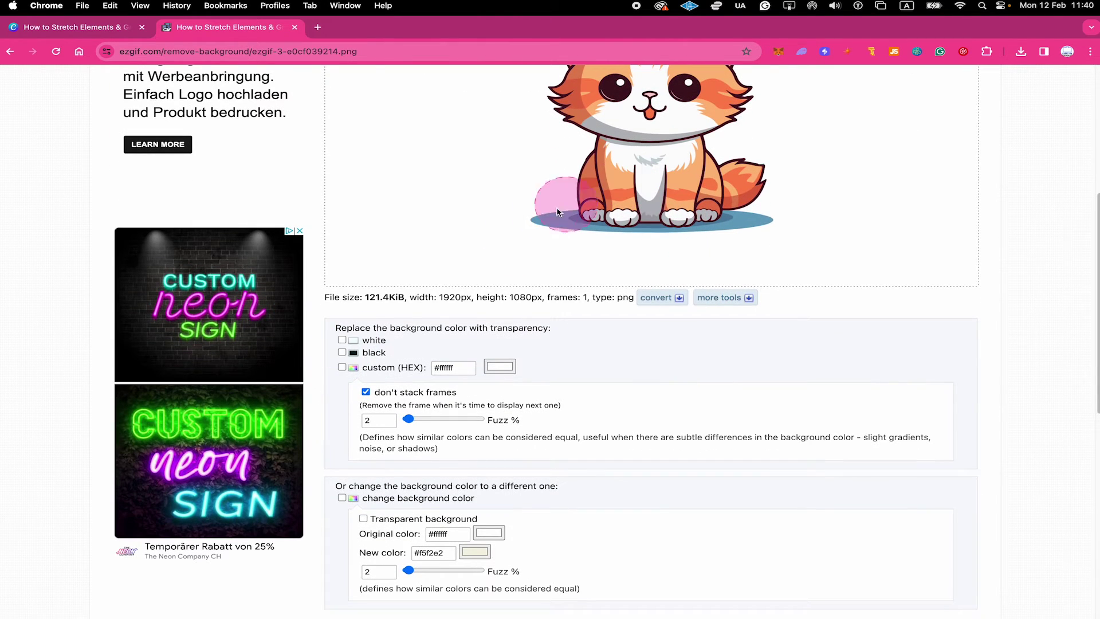
Replace the white background with transparency and submit to get the 1920×1080 output PNG
left_click(342, 339)
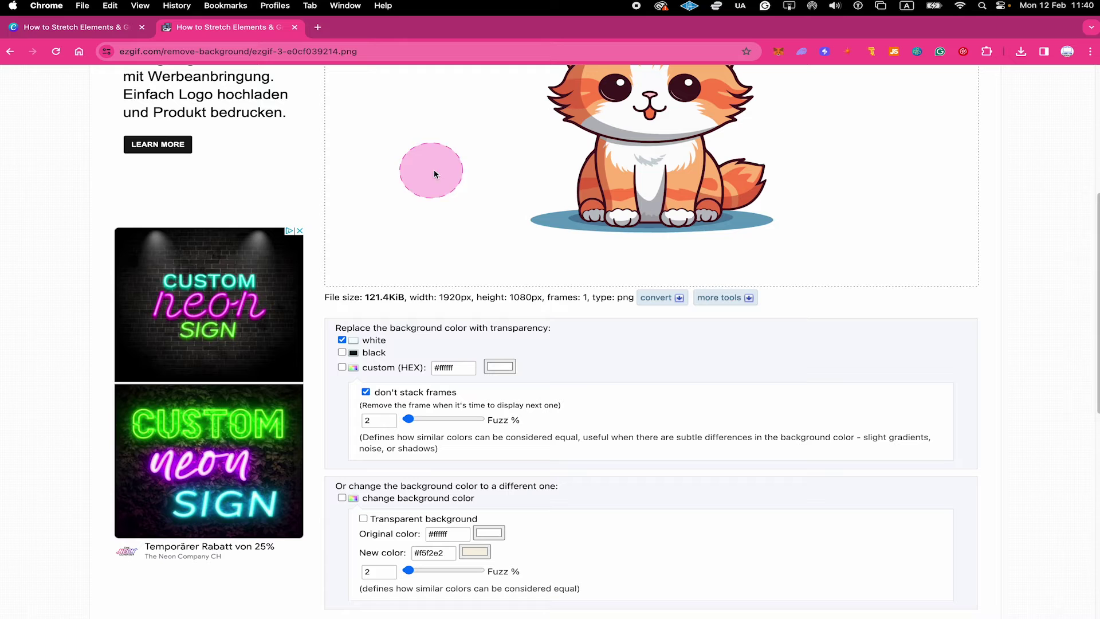
scroll(444, 233, "up", 3)
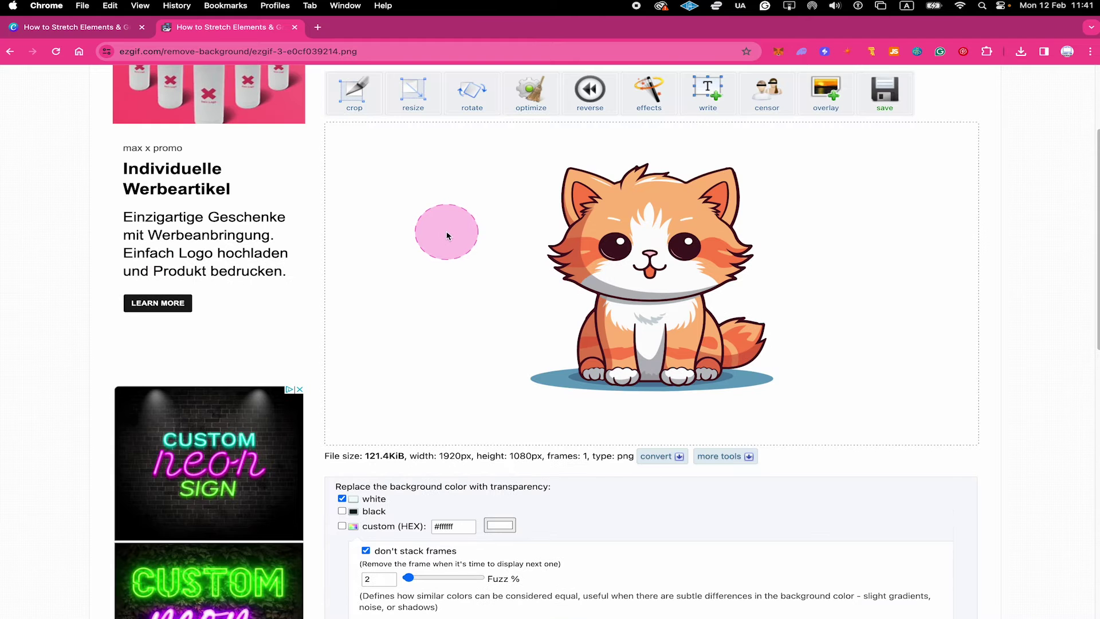
scroll(447, 236, "down", 4)
scroll(446, 238, "down", 4)
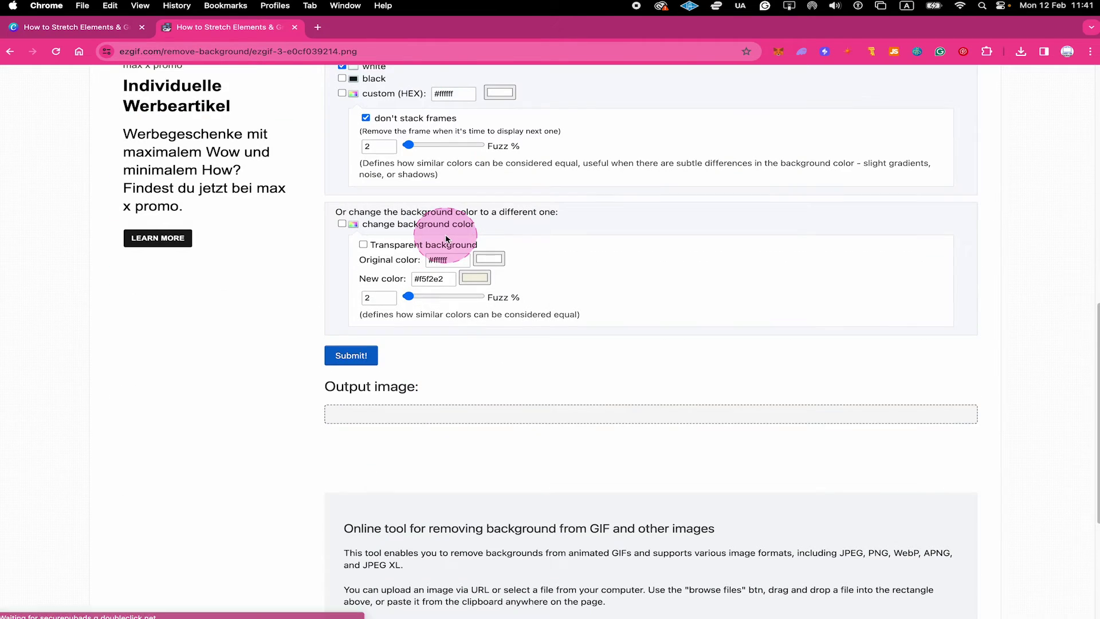
left_click(361, 353)
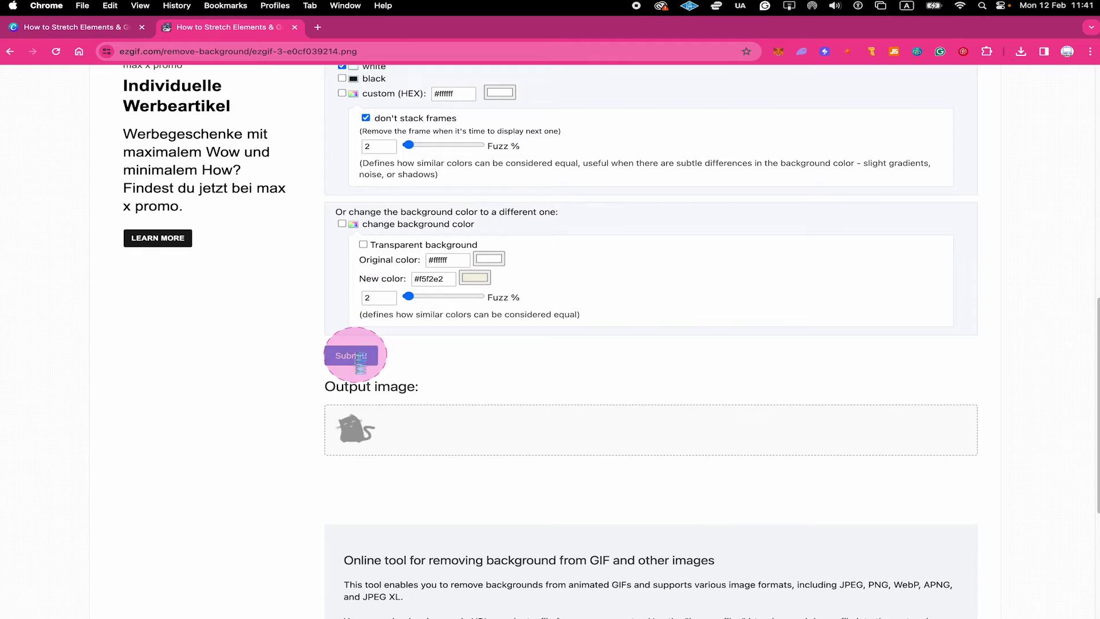
scroll(506, 338, "down", 4)
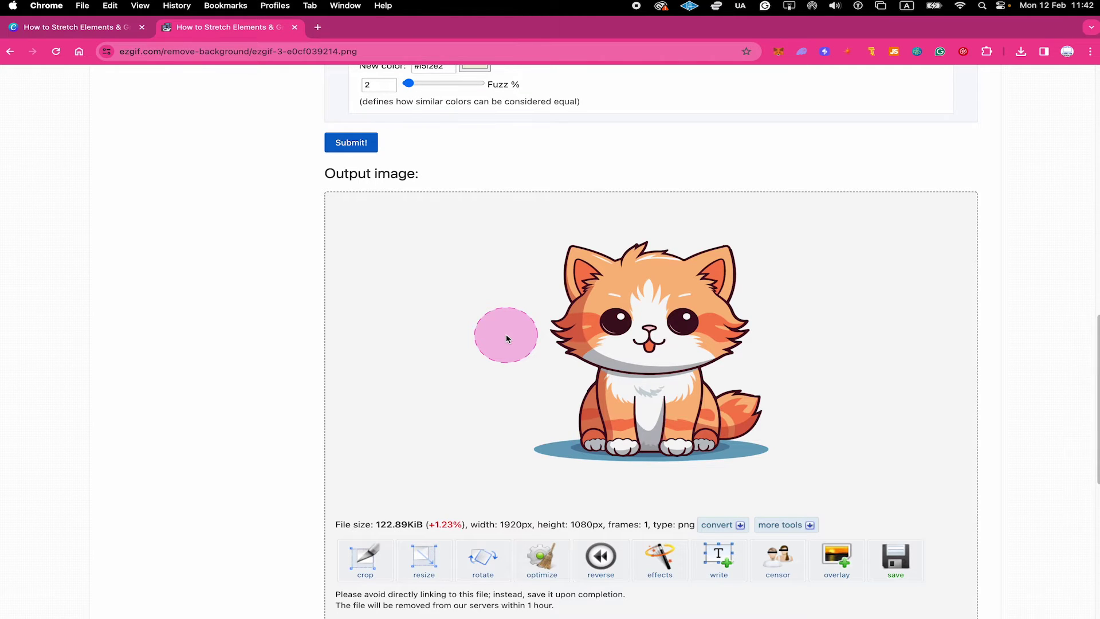
Save the transparent cat output image and return to the Canva design tab
scroll(507, 338, "down", 1)
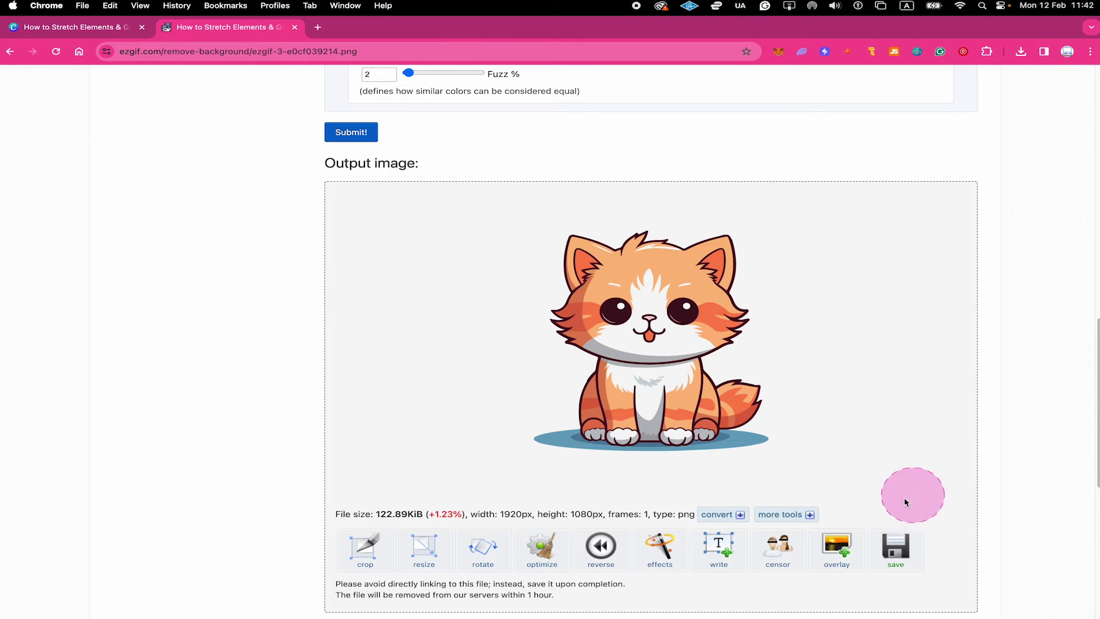
left_click(894, 547)
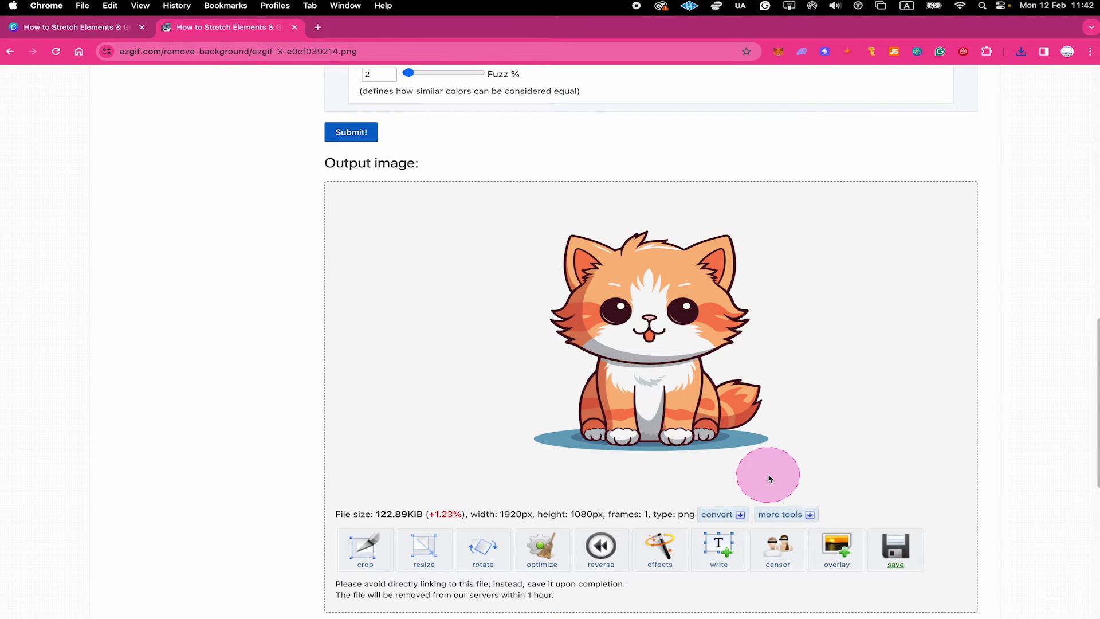
left_click(85, 28)
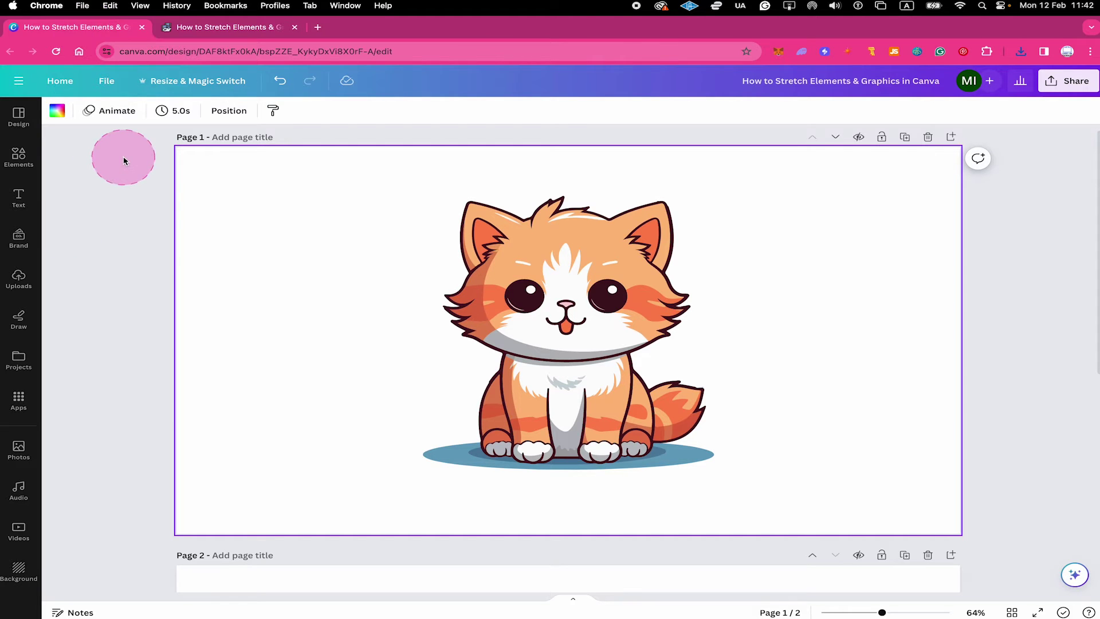
Upload the transparent cat PNG from Downloads to Canva's Uploads and move the original cat off page 1
left_click(17, 280)
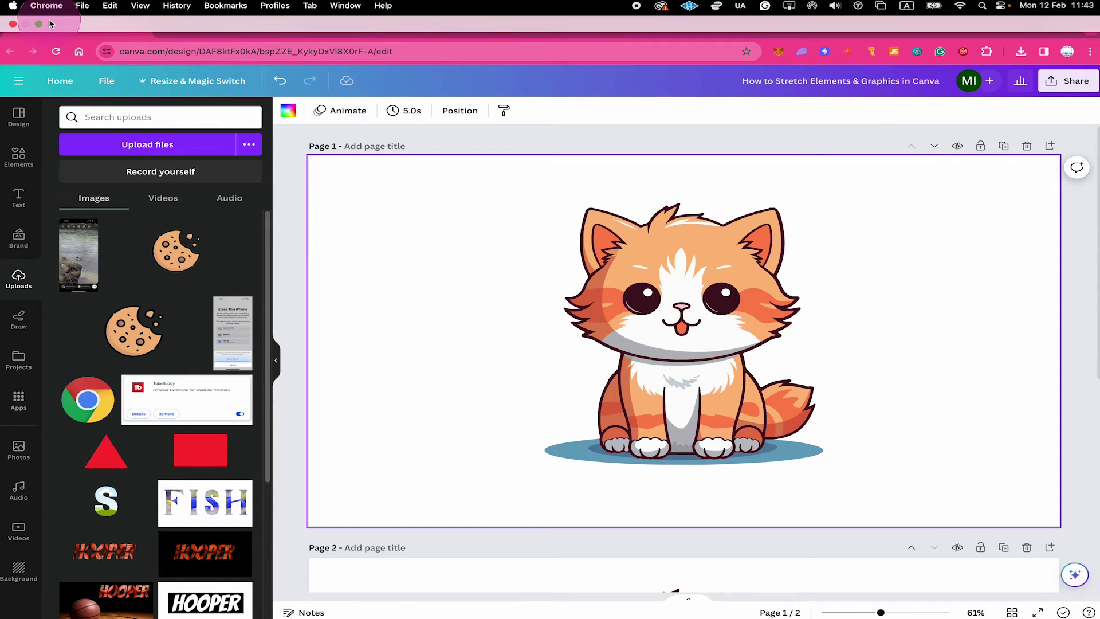
left_click(39, 26)
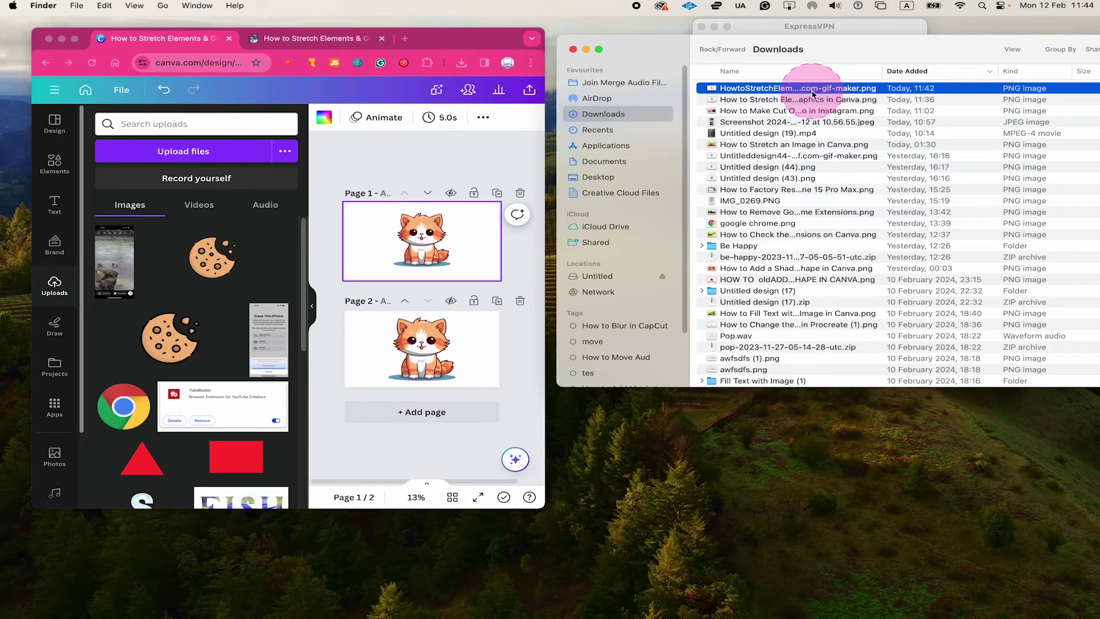
left_click_drag(812, 91, 201, 309)
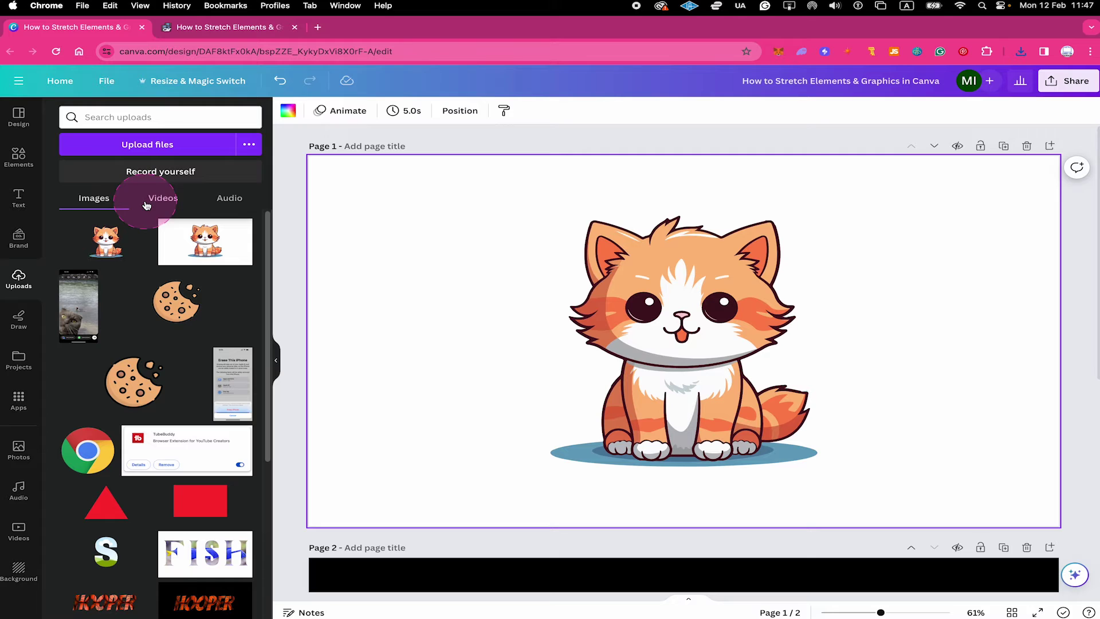
left_click_drag(737, 278, 456, 212)
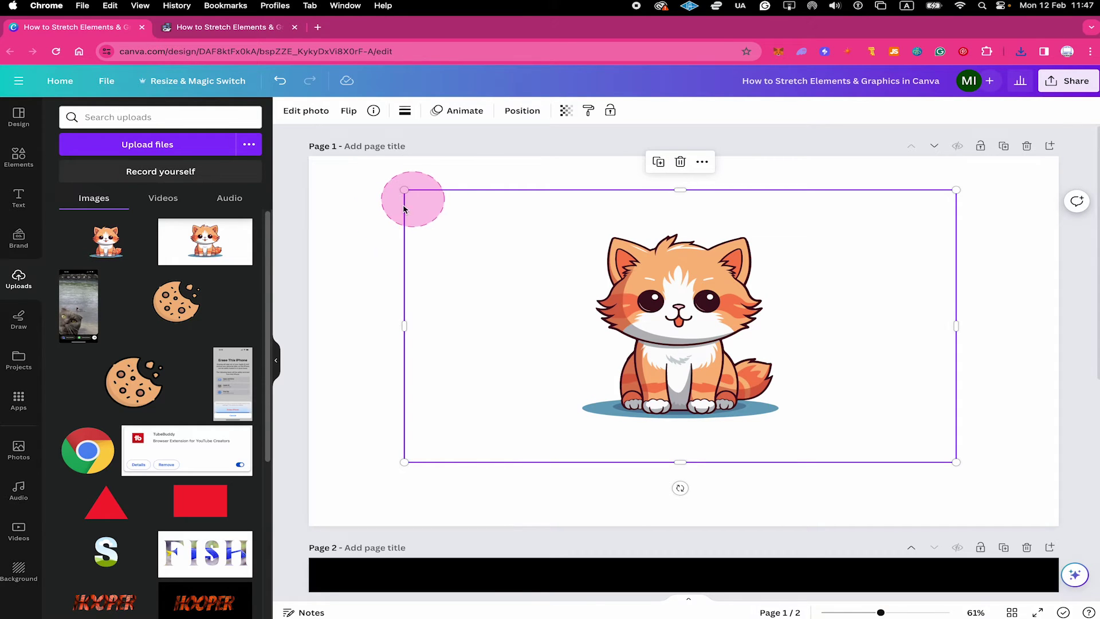
Close the Uploads panel and select the cat photo on page 1
left_click(287, 350)
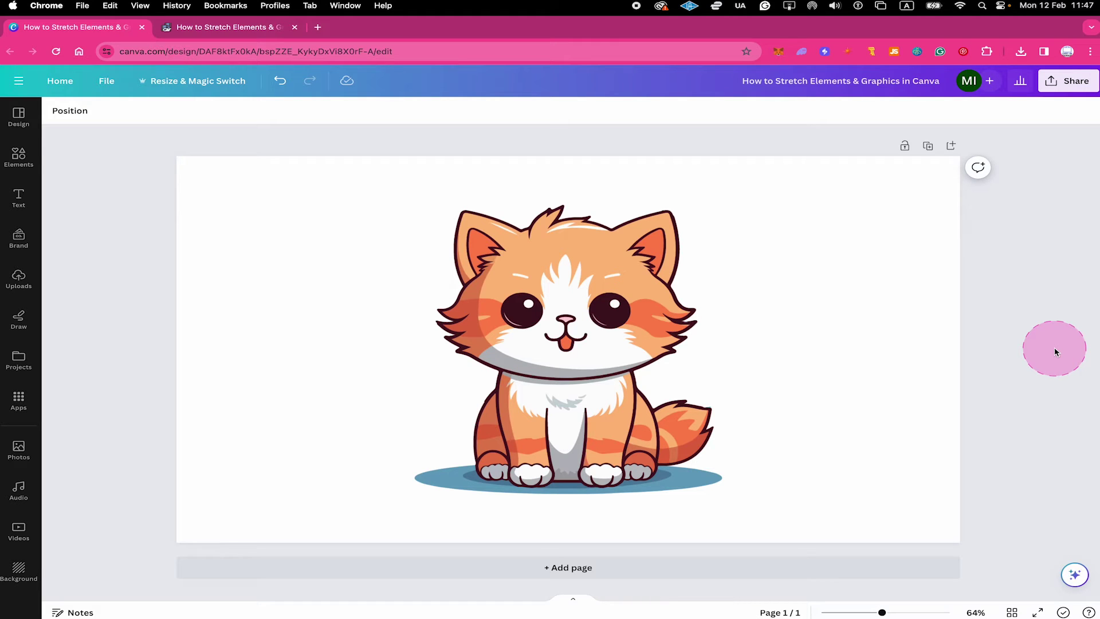
left_click(619, 319)
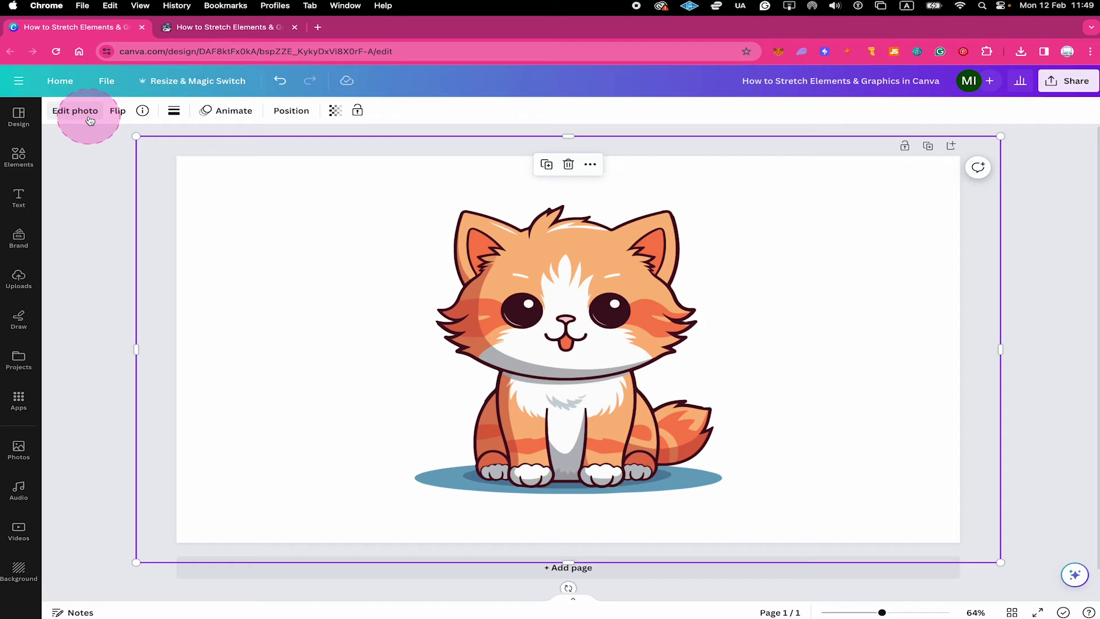
scroll(939, 499, "down", 2)
left_click(940, 499)
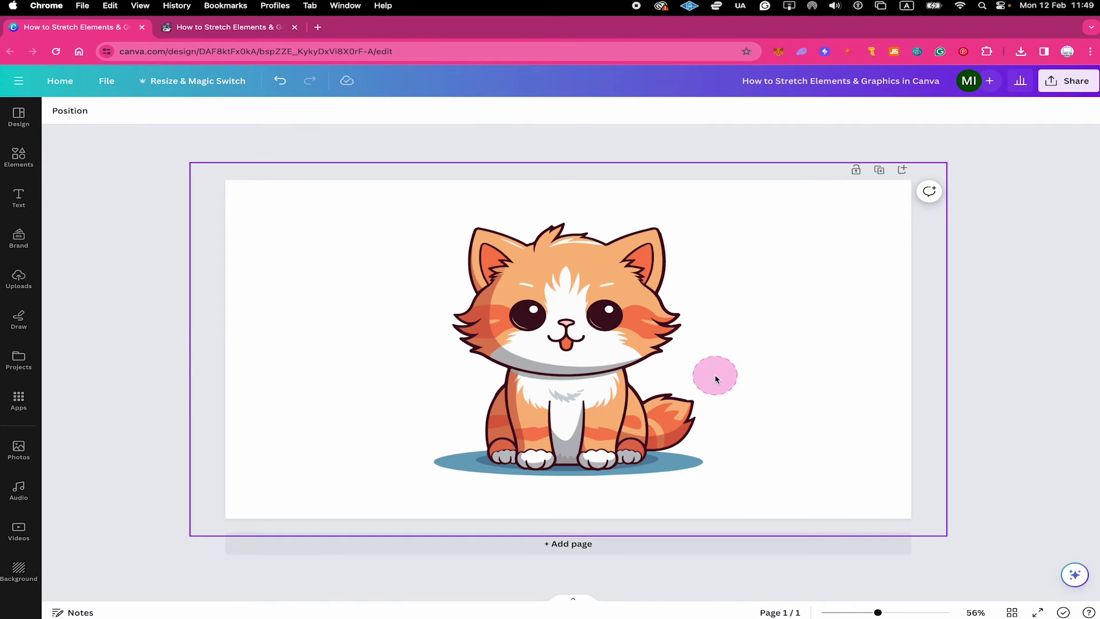
left_click(715, 378)
left_click_drag(192, 164, 422, 256)
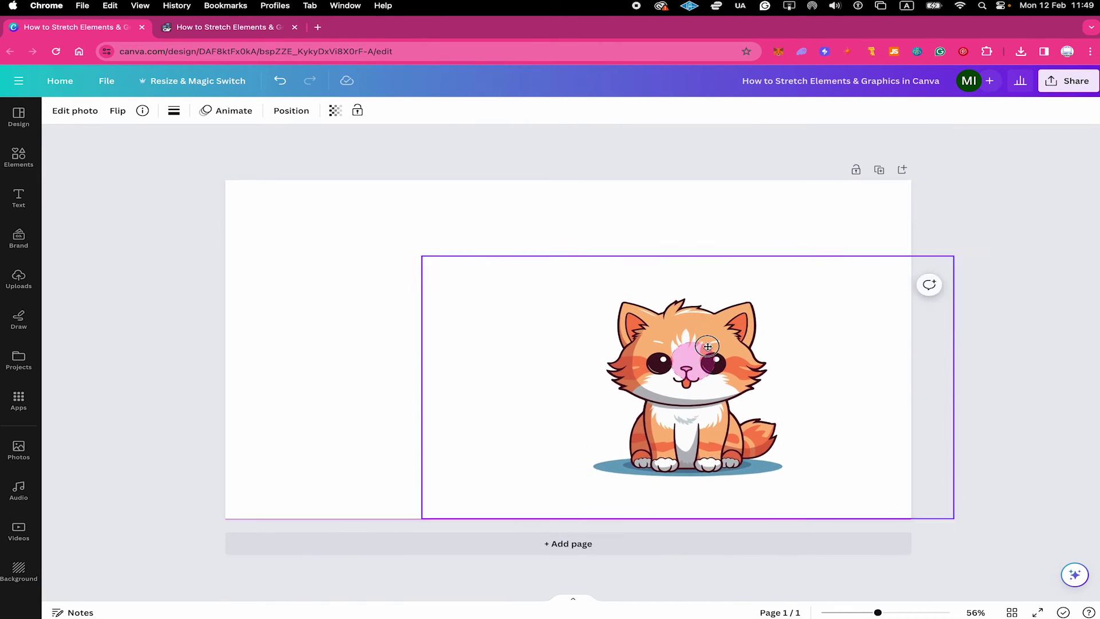
left_click(19, 155)
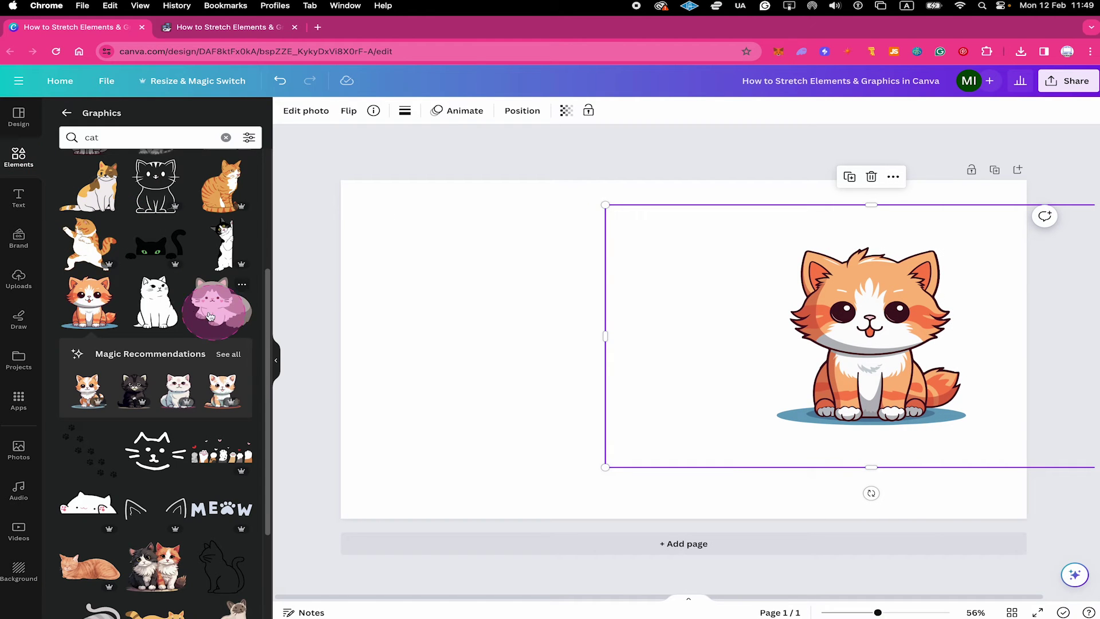
left_click_drag(90, 298, 476, 325)
left_click_drag(547, 388, 584, 392)
left_click(498, 444)
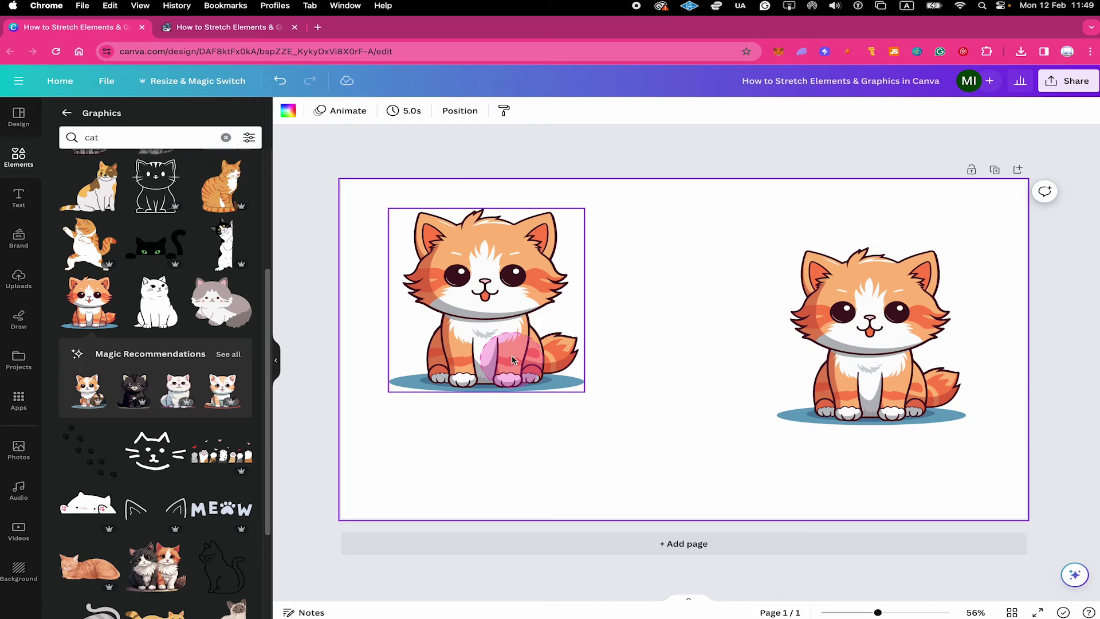
left_click(503, 317)
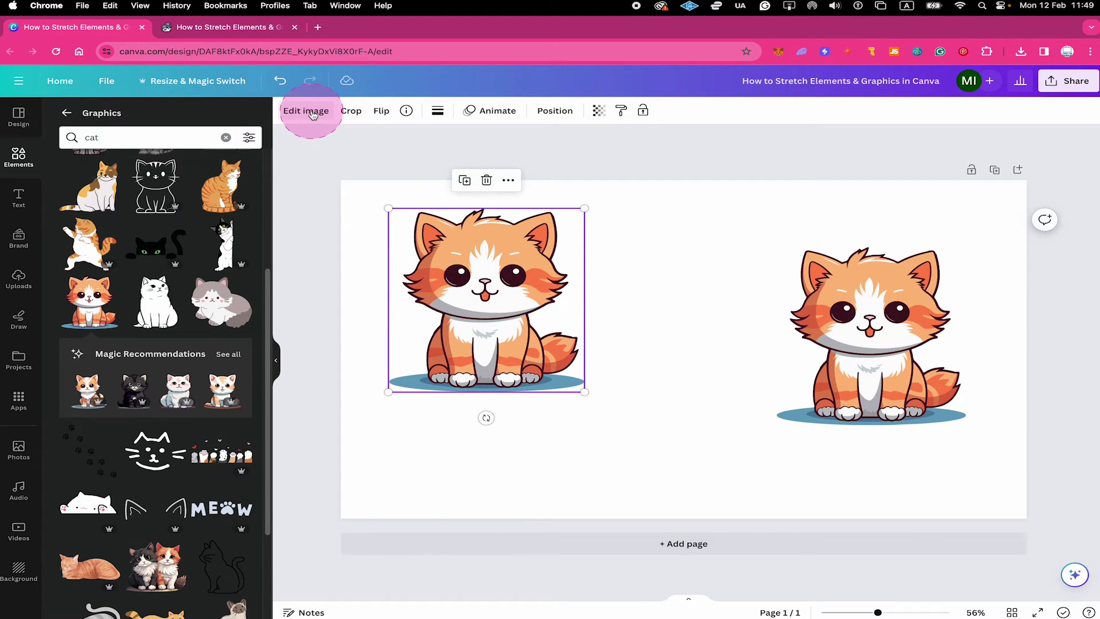
left_click(840, 293)
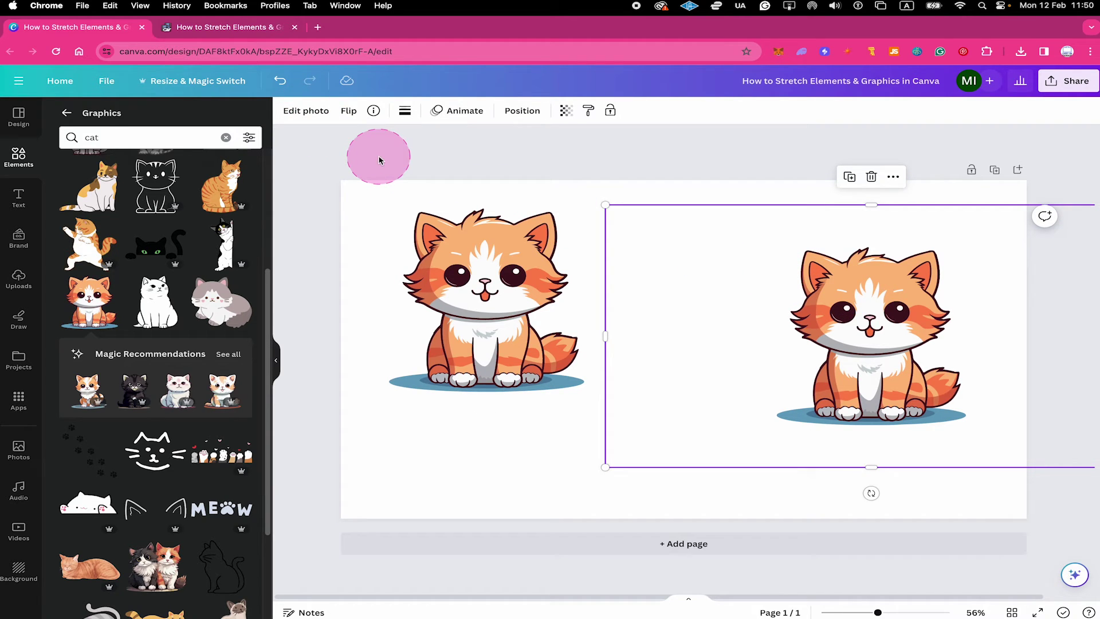
key("super+z")
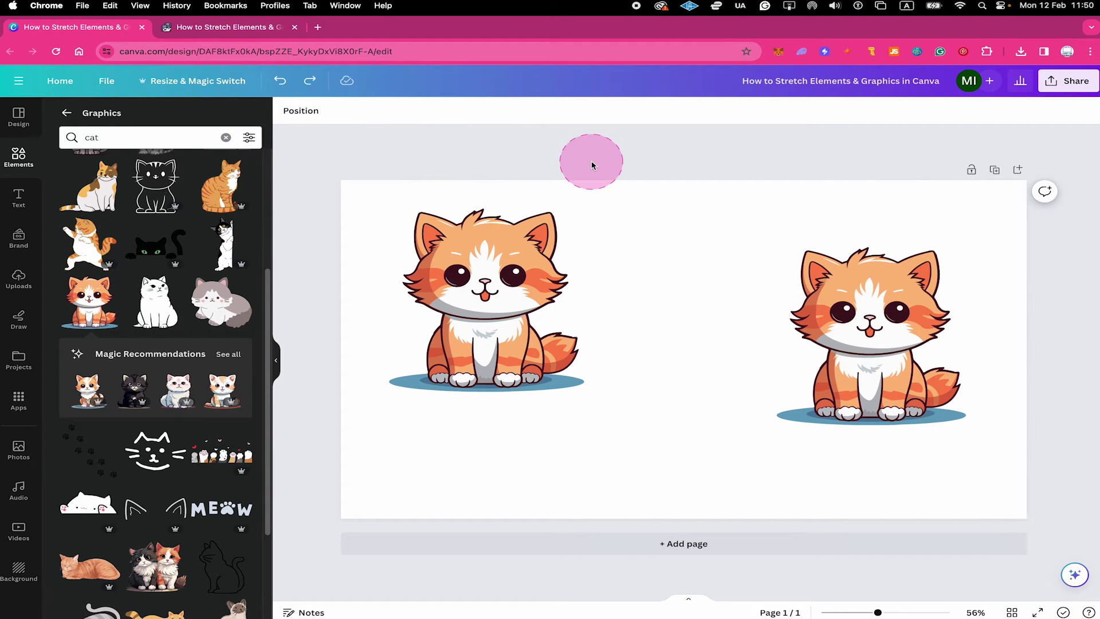
left_click(467, 252)
key("Delete")
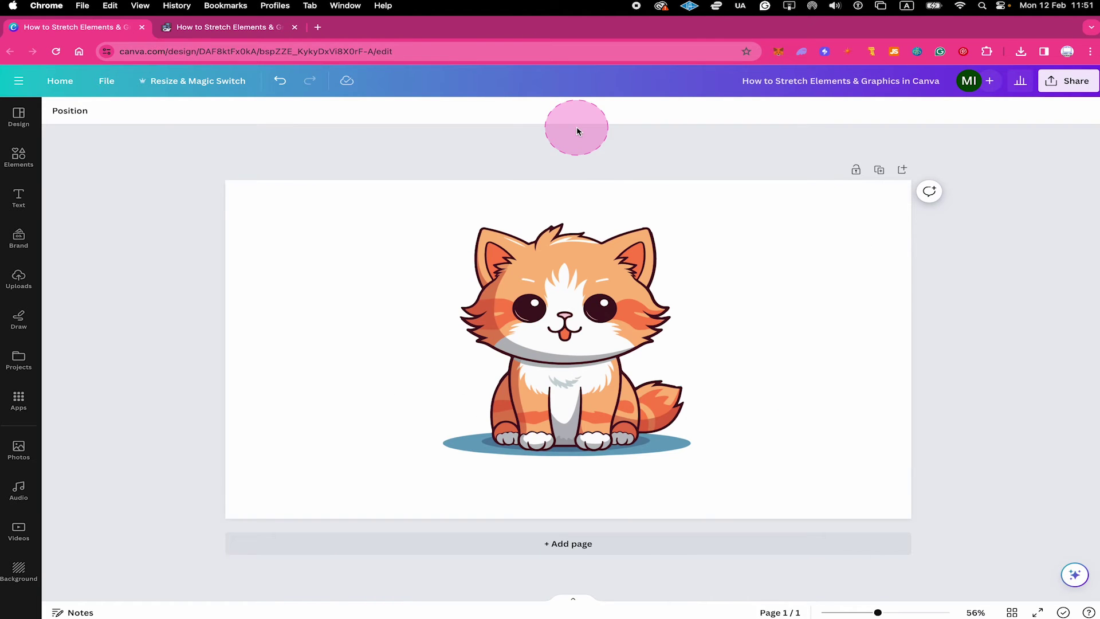
Move the cat photo to the page's left side, then in crop mode widen it rightward with Shift
left_click(558, 267)
left_click_drag(556, 297, 371, 297)
left_click(446, 139)
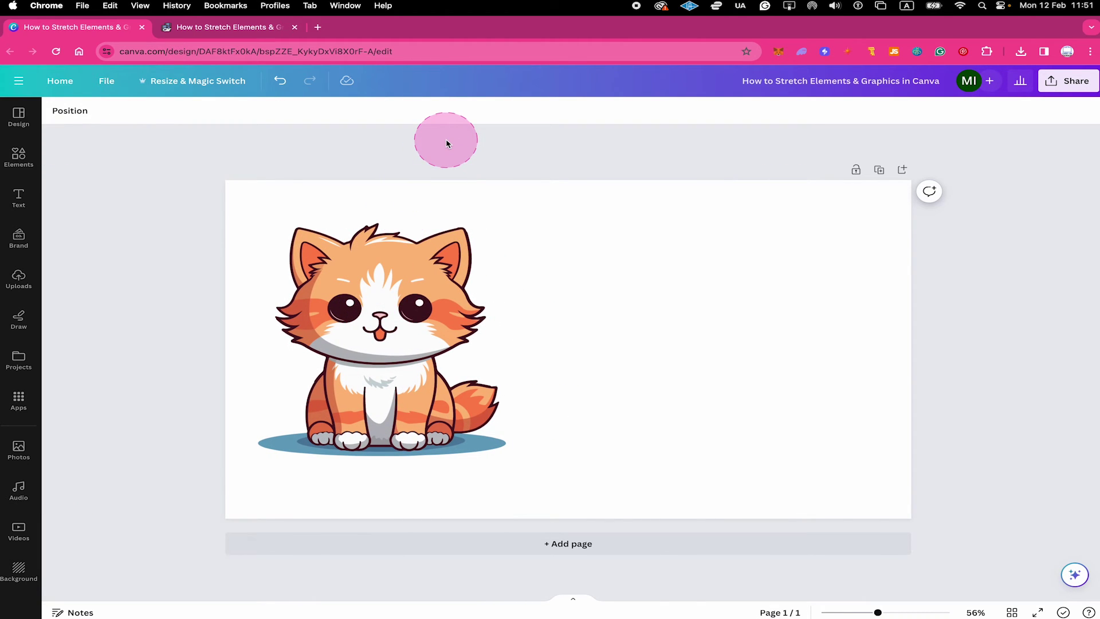
double_click(380, 335)
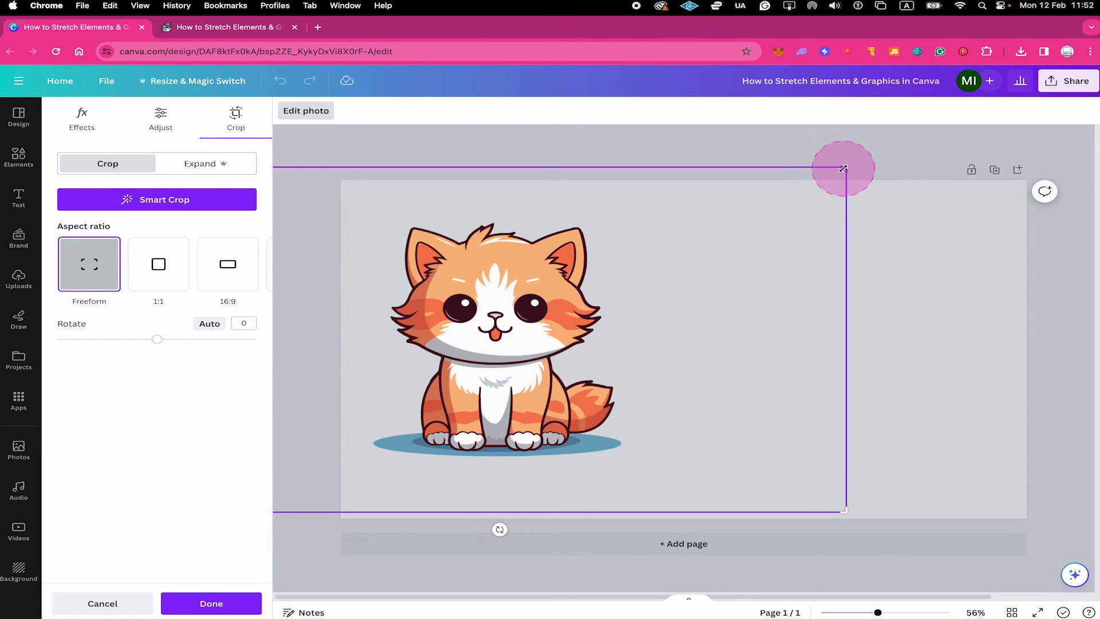
left_click_drag(844, 168, 1094, 180)
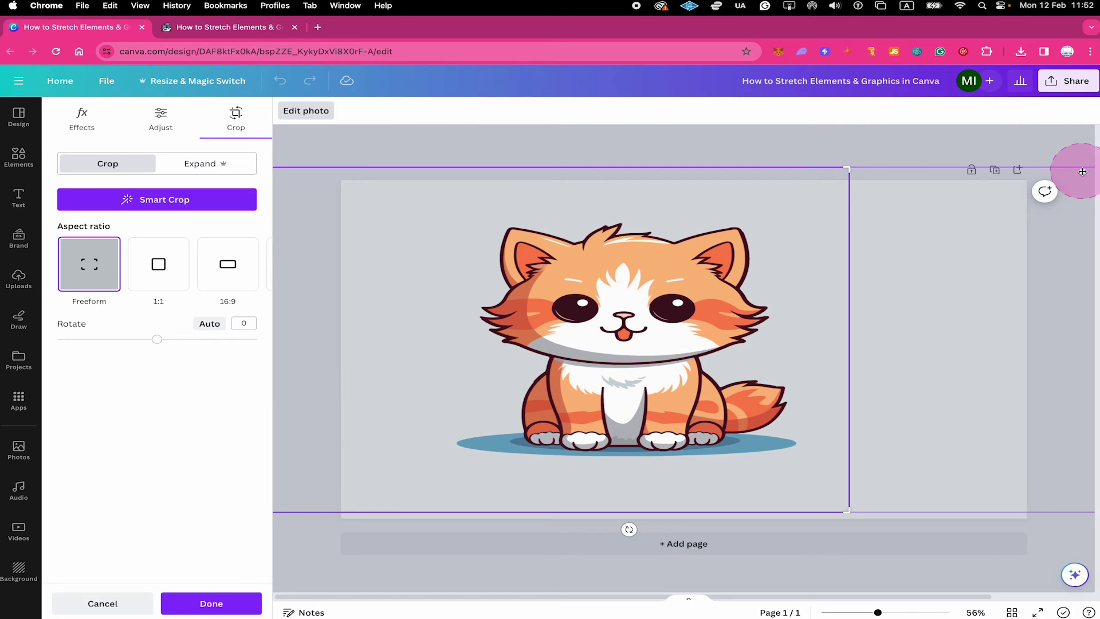
left_click_drag(846, 168, 1093, 163)
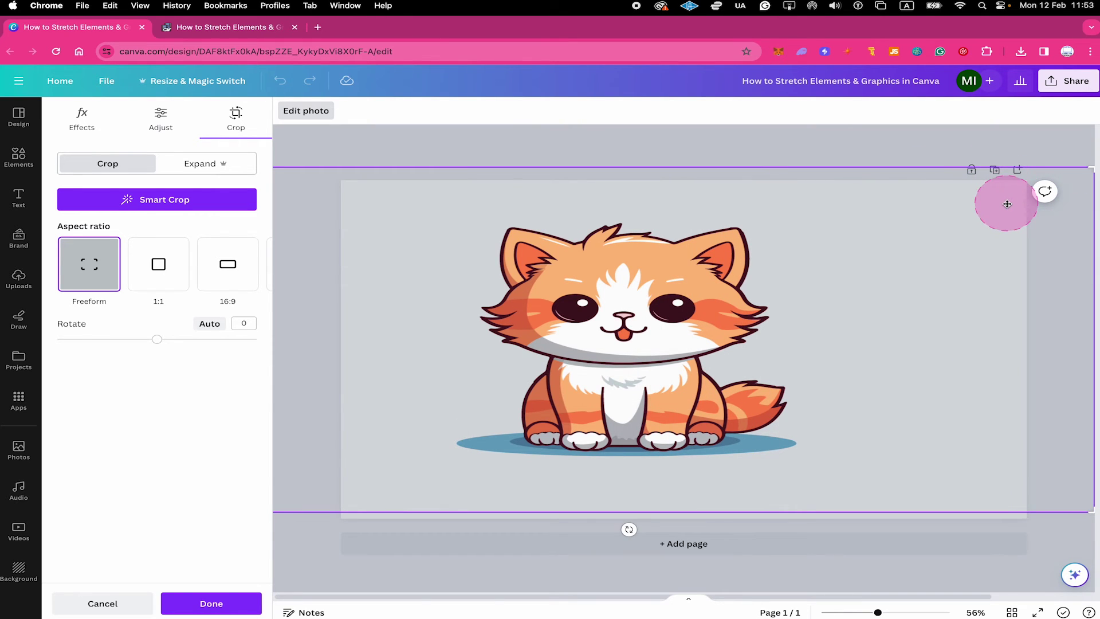
Finish cropping to keep the stretch, then delete the stretched cat photo
left_click(217, 602)
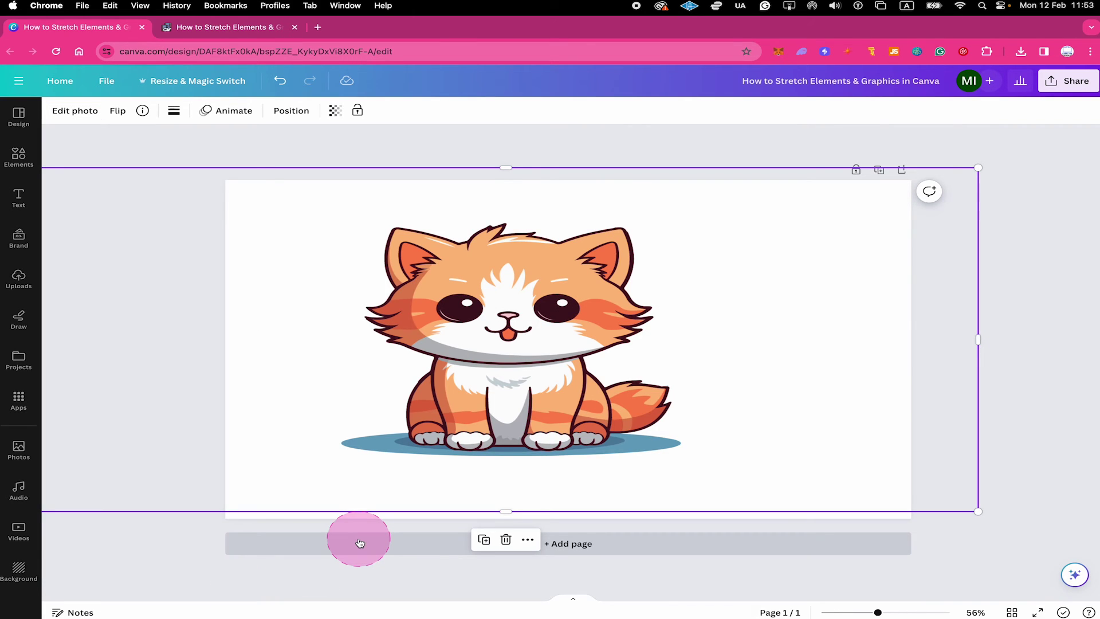
key("Delete")
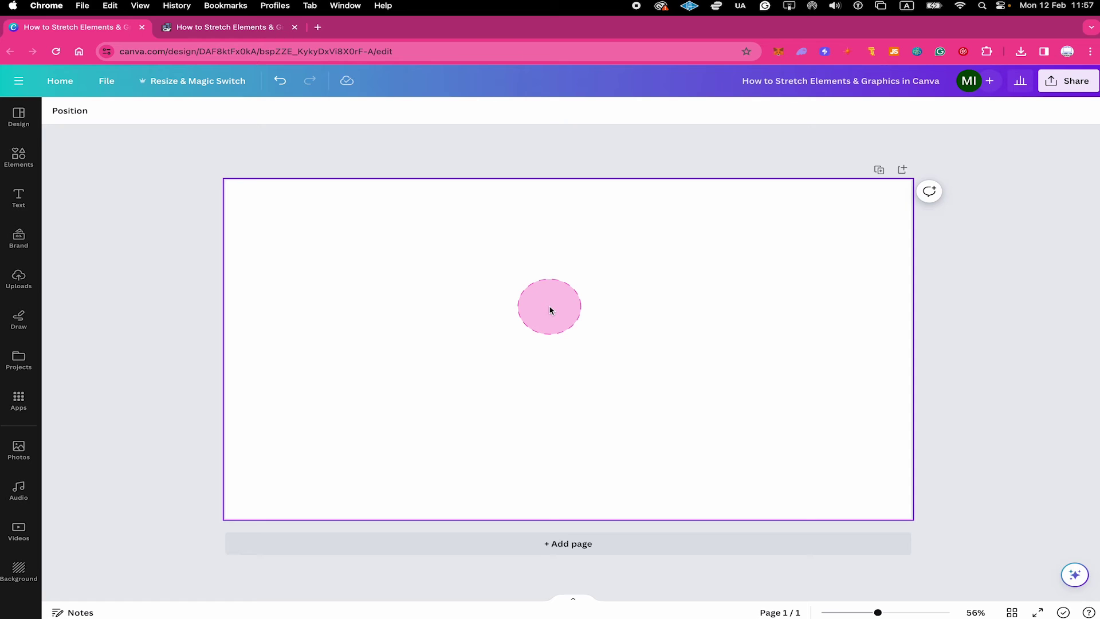
Add the calico cat graphic from Elements and enlarge it to nearly full page height
left_click(26, 160)
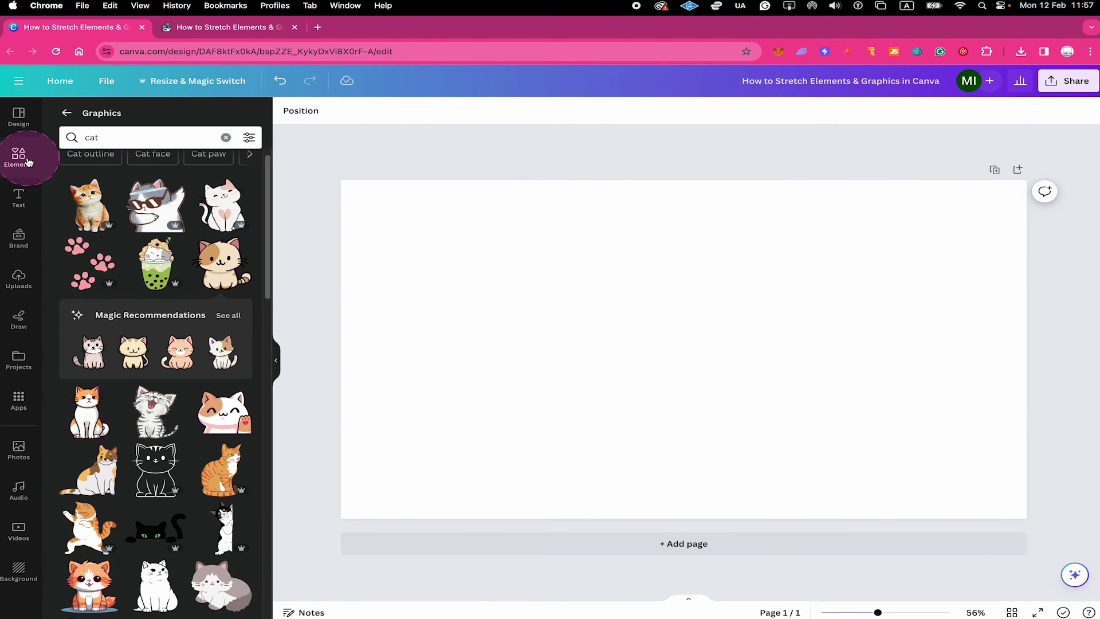
left_click(223, 262)
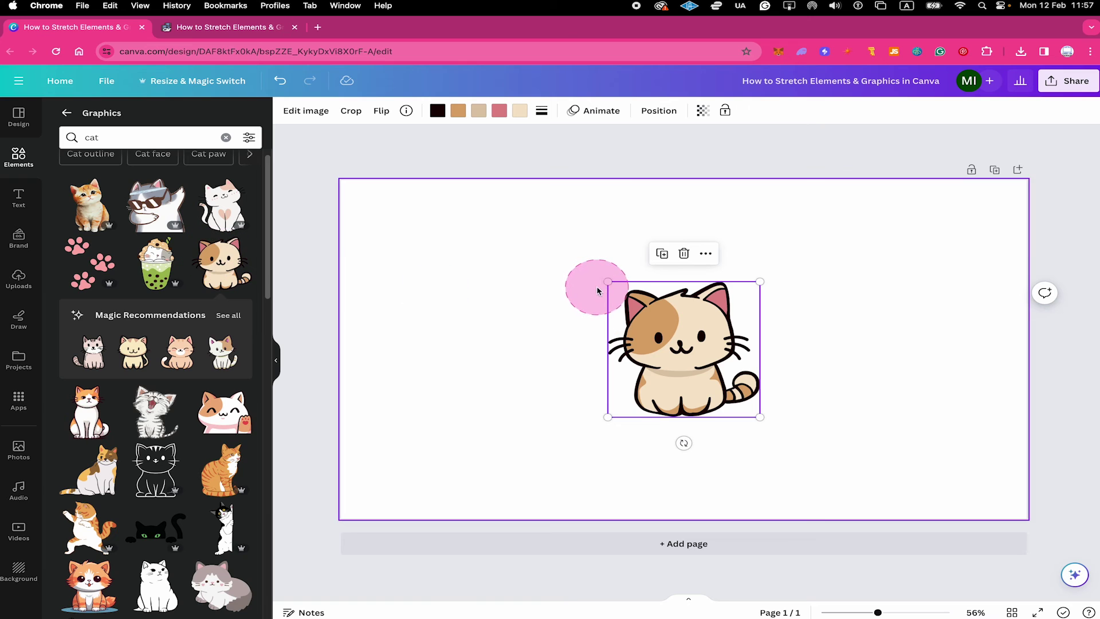
left_click_drag(607, 282, 491, 201)
left_click_drag(761, 418, 833, 451)
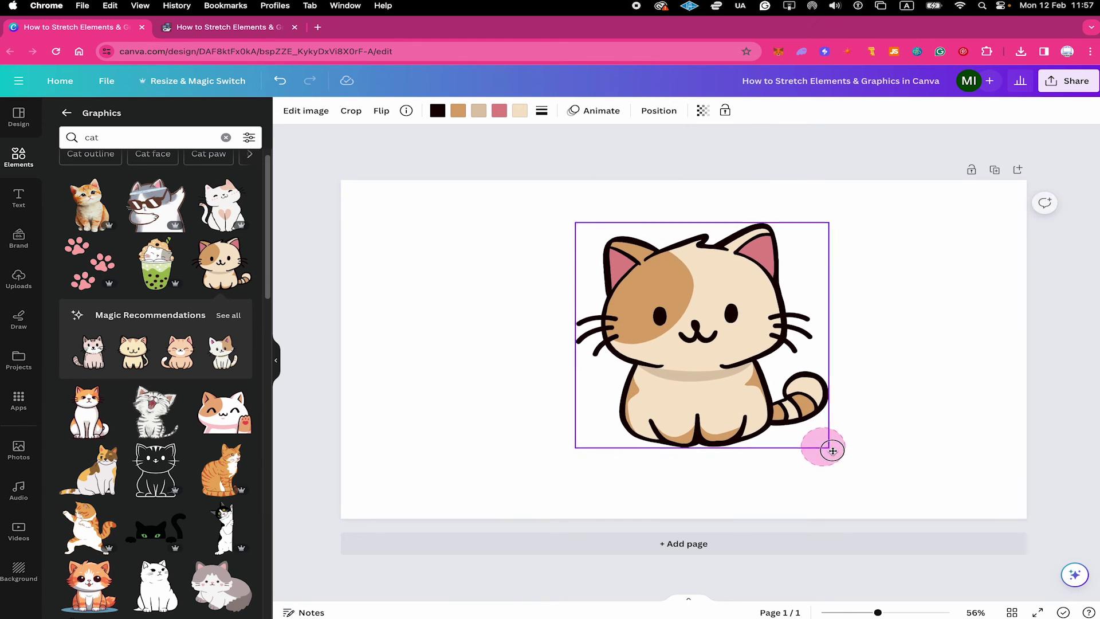
key("super+z")
left_click_drag(750, 417, 830, 484)
Deselect the cat, close the graphics panel and bring up the design's sharing options
left_click(864, 458)
left_click(594, 393)
left_click(796, 330)
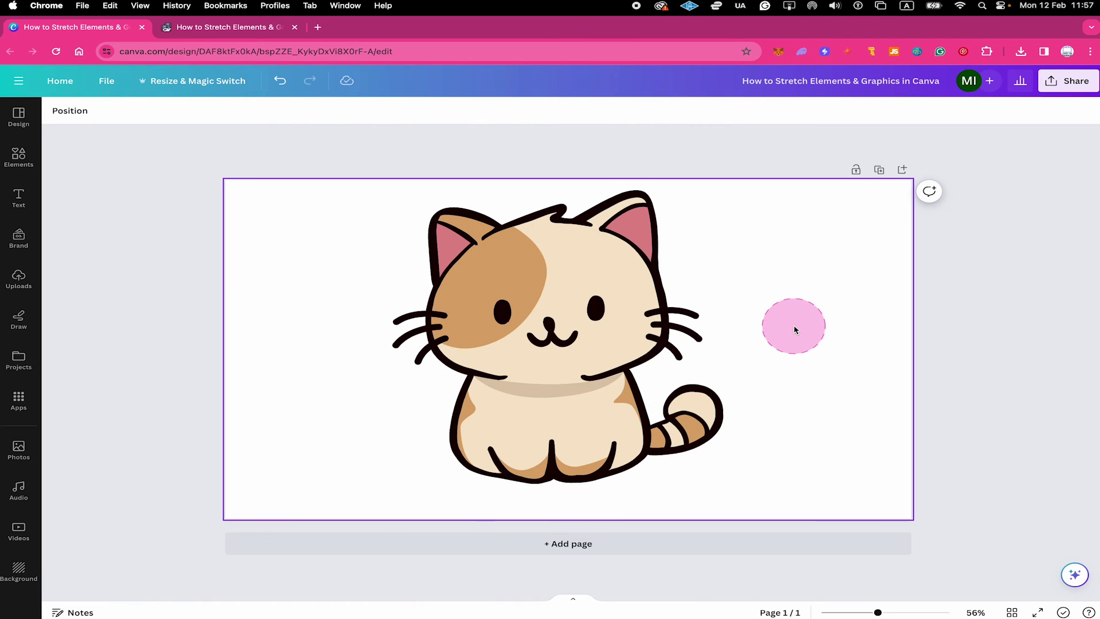
left_click(1066, 90)
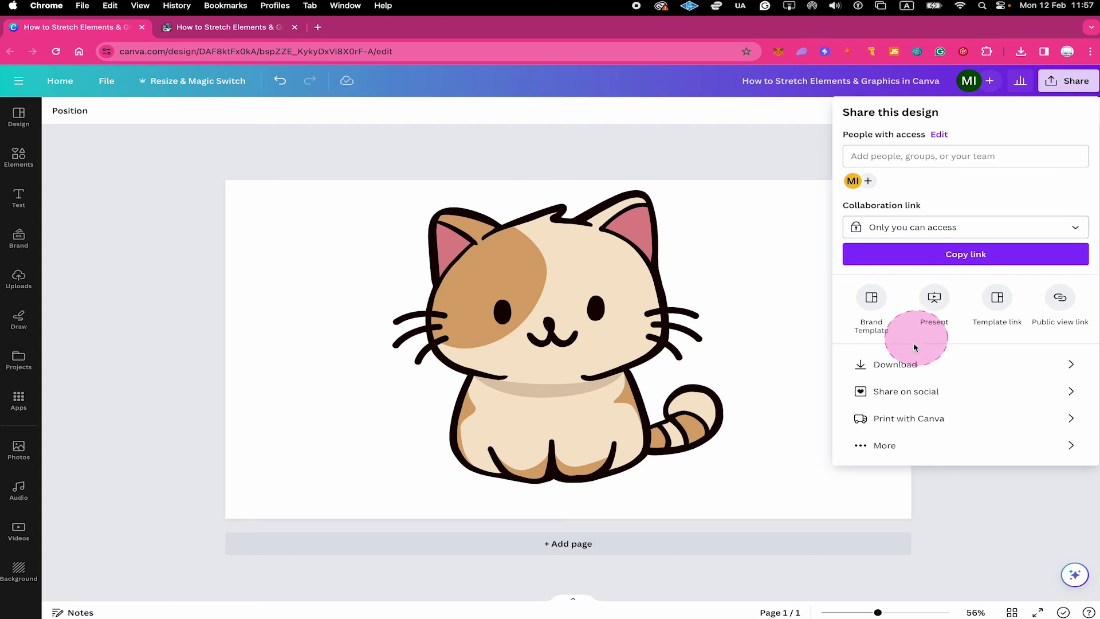
Export the calico cat page from Share > Download as a PNG with transparent background
left_click(909, 368)
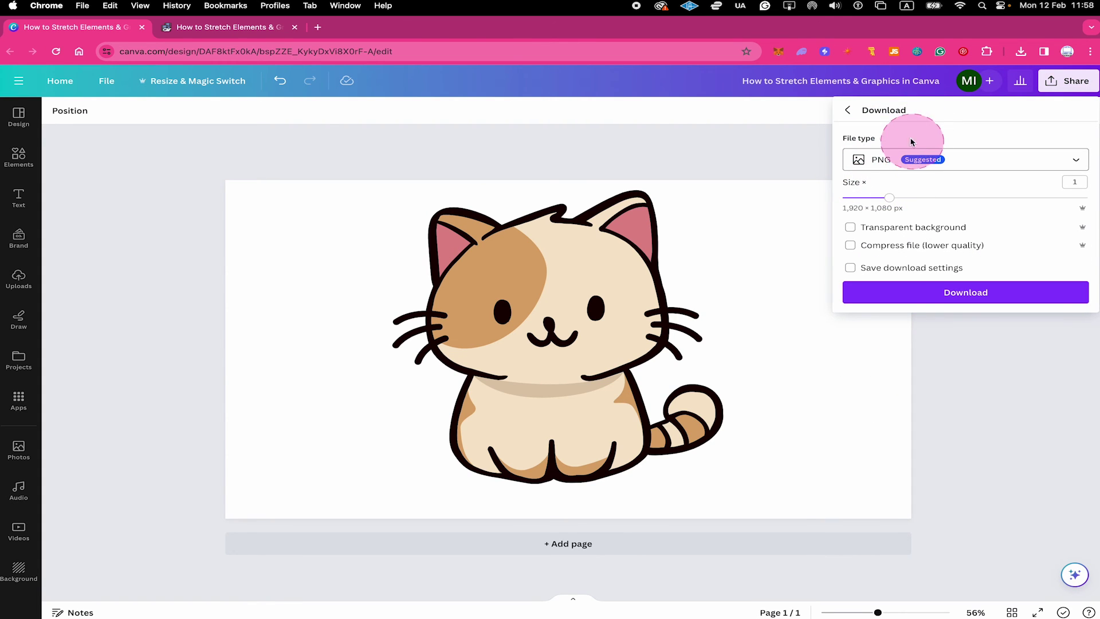
left_click(849, 228)
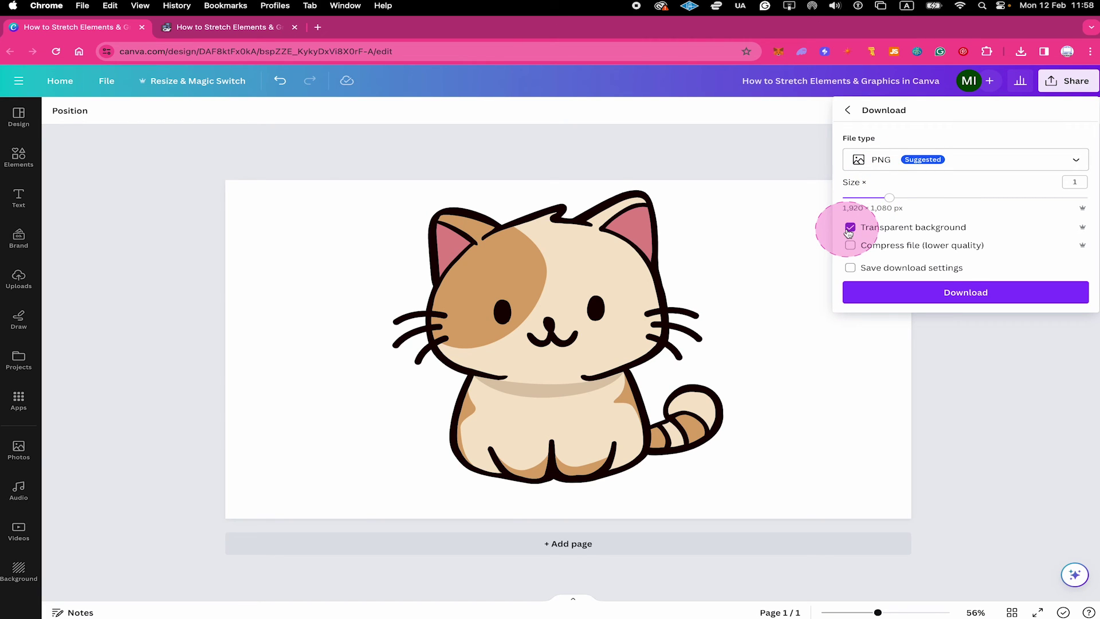
left_click(950, 292)
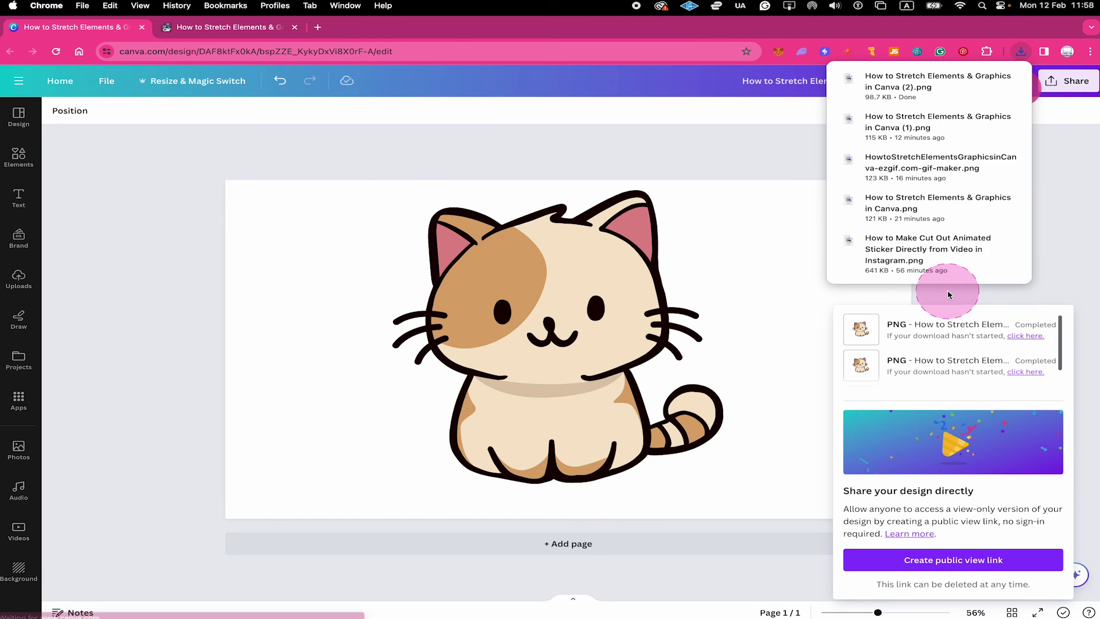
Drag the downloaded transparent calico cat PNG into Uploads and onto the page's left side
left_click_drag(910, 80, 131, 287)
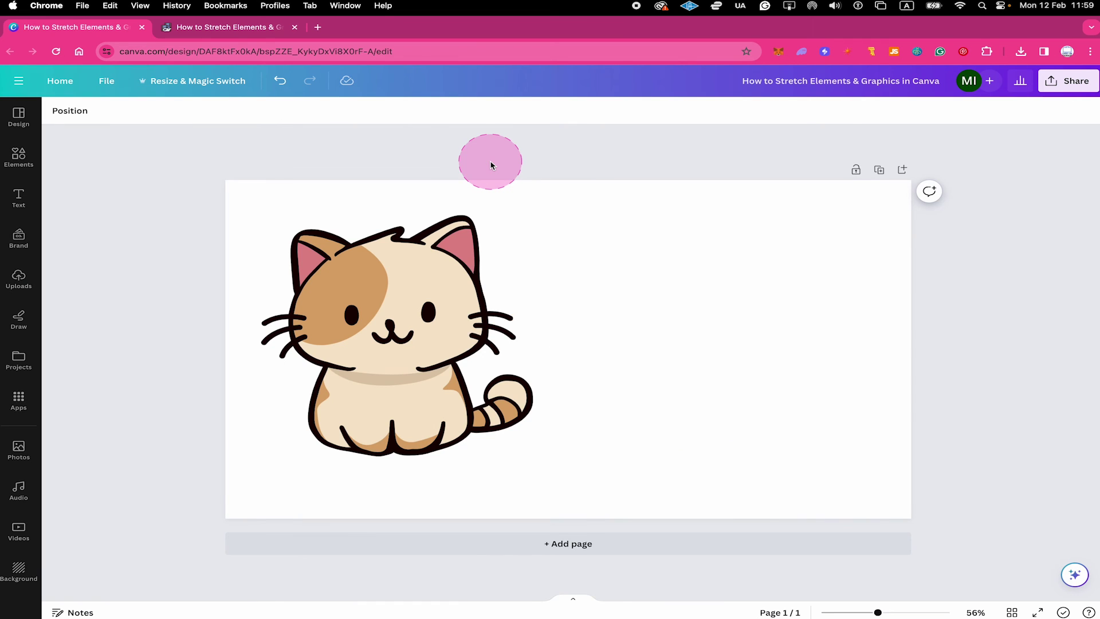
Shift-drag the calico cat photo's right handle in crop mode to widen it, then apply the crop
double_click(423, 253)
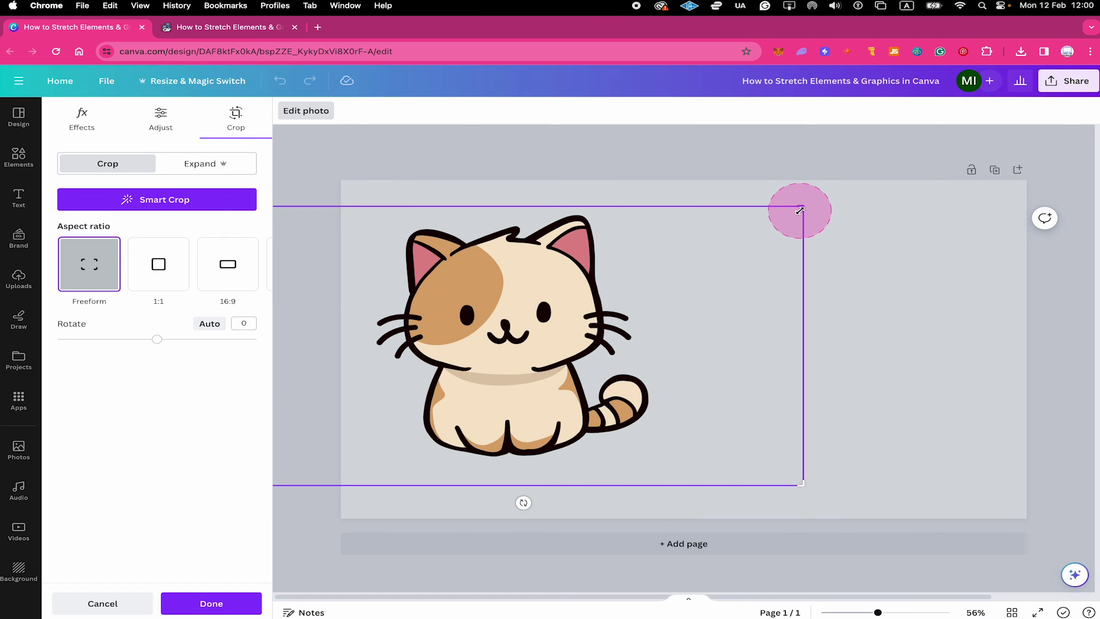
left_click_drag(800, 210, 1078, 212)
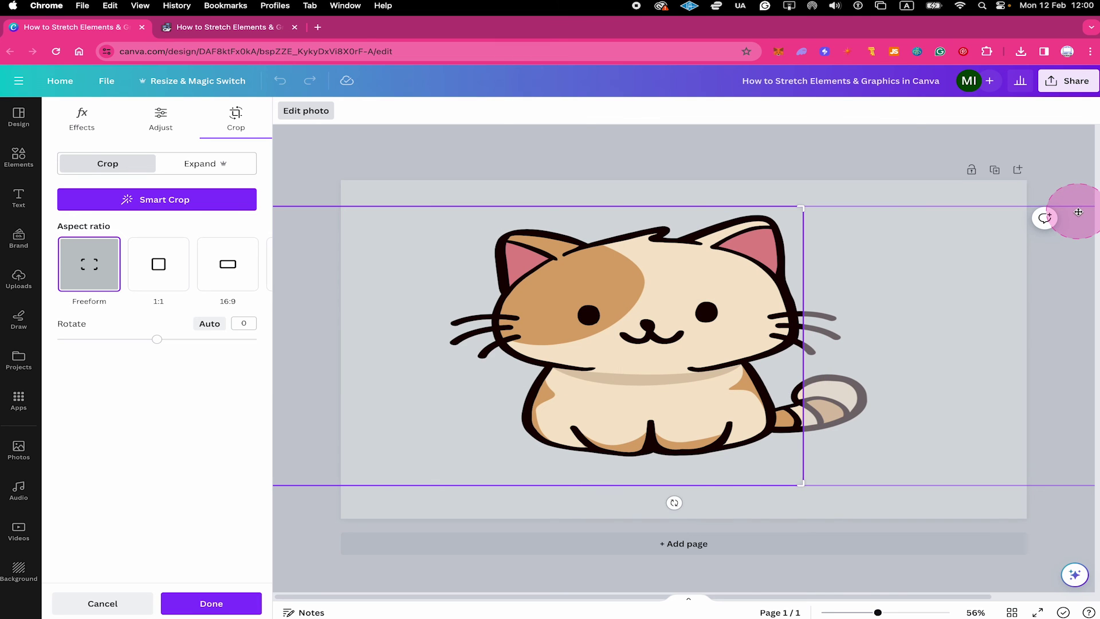
left_click_drag(801, 209, 942, 206)
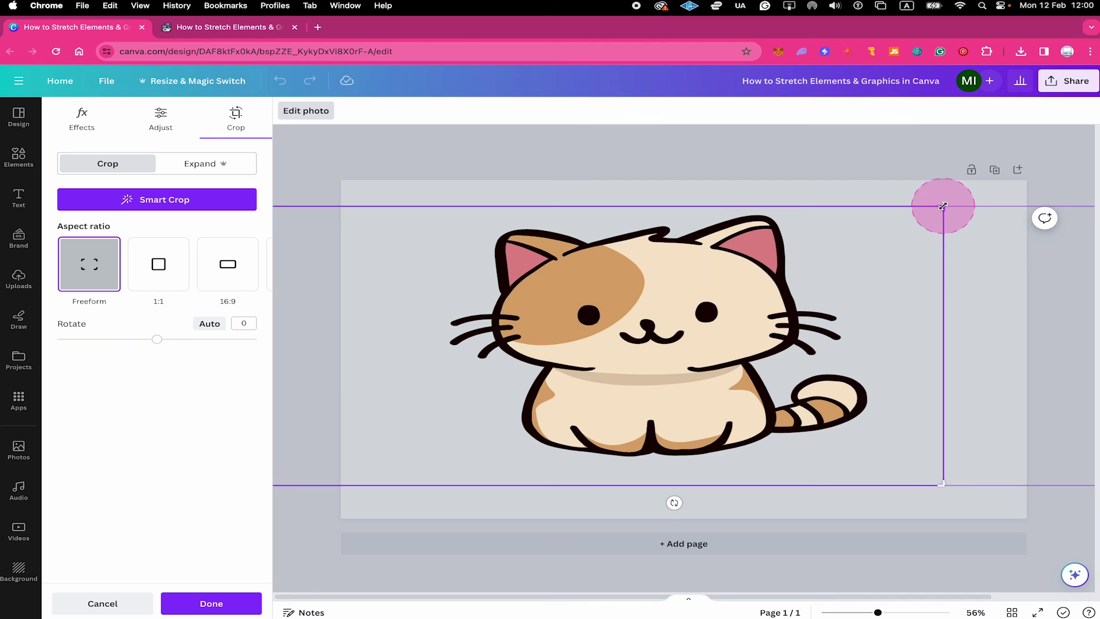
left_click(213, 606)
left_click(1005, 340)
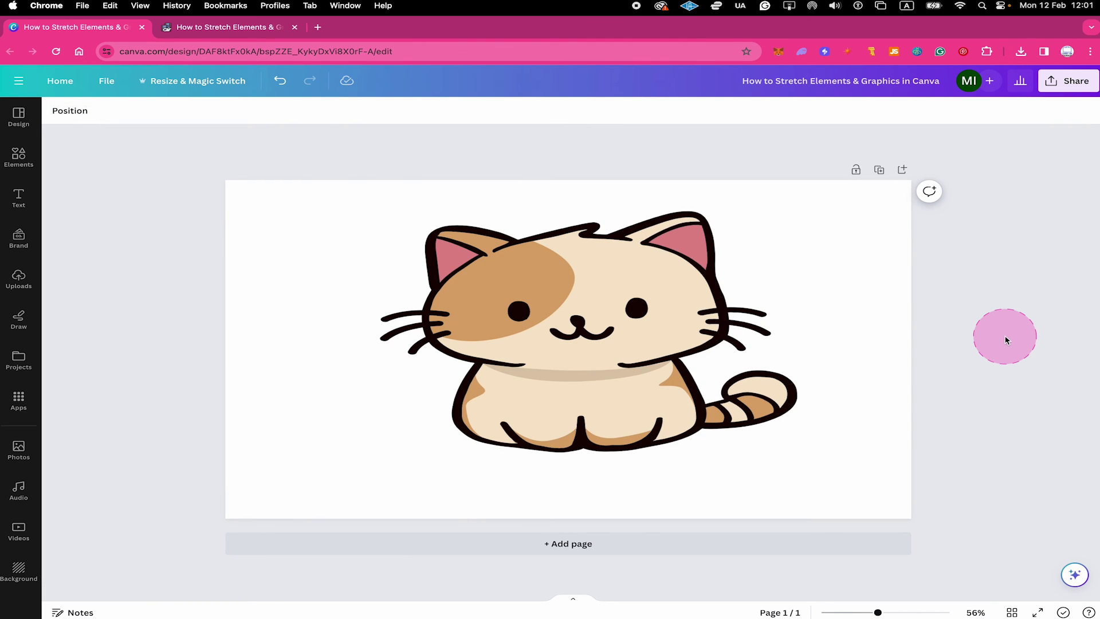